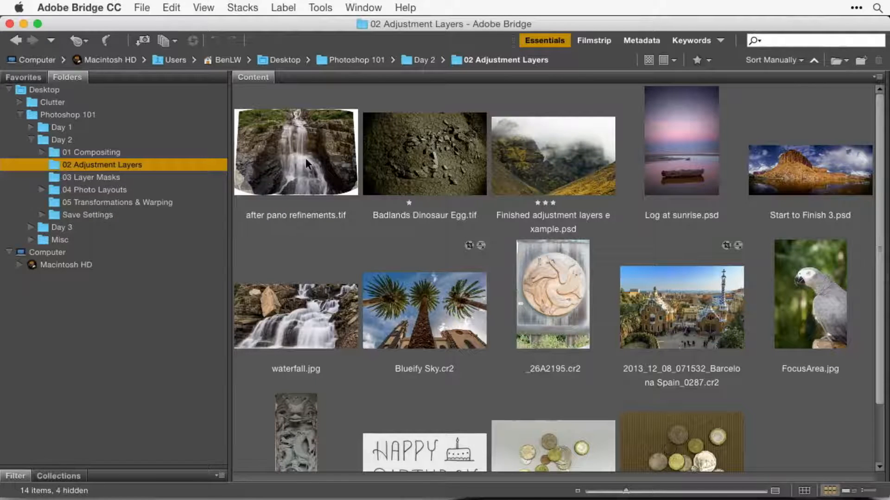
Open _26A2195.cr2 with Highlights at -54, Clarity at +23 and Exposure slightly lowered in Camera Raw.
{"action": "scroll", "coordinate": [596, 378], "scroll_direction": "down", "scroll_amount": 3}
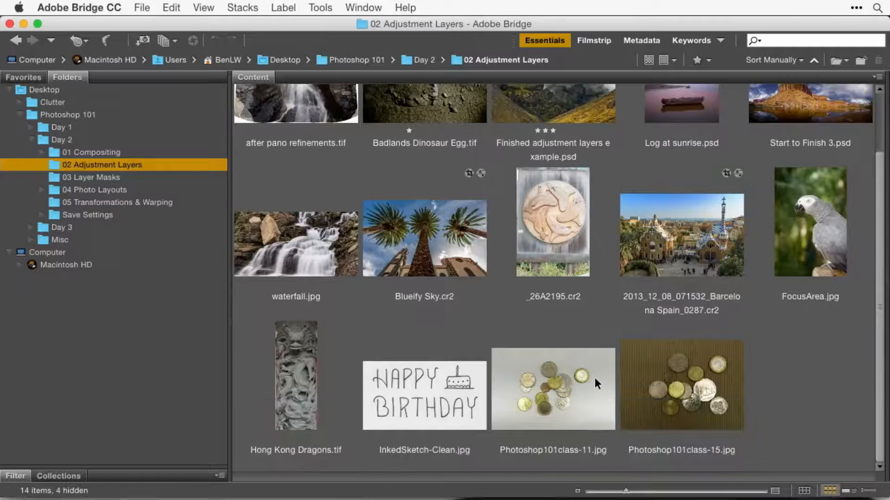
{"action": "double_click", "coordinate": [551, 237]}
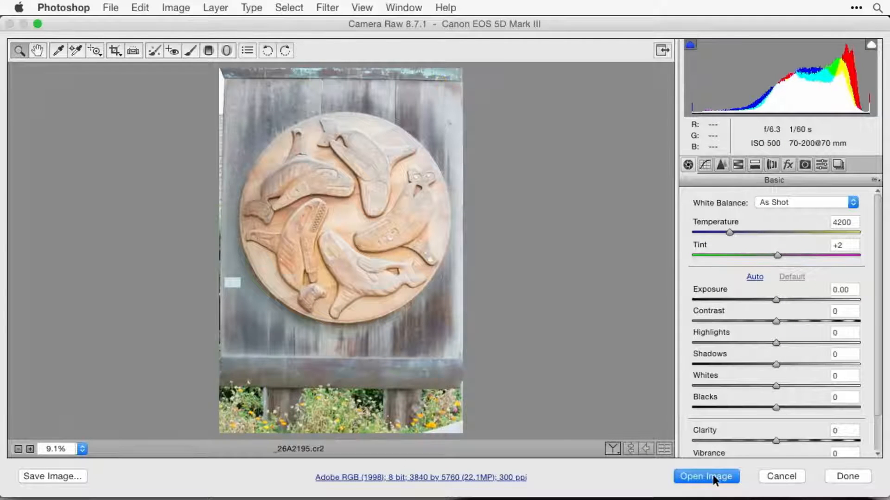
{"action": "left_click_drag", "start_coordinate": [776, 342], "coordinate": [731, 342]}
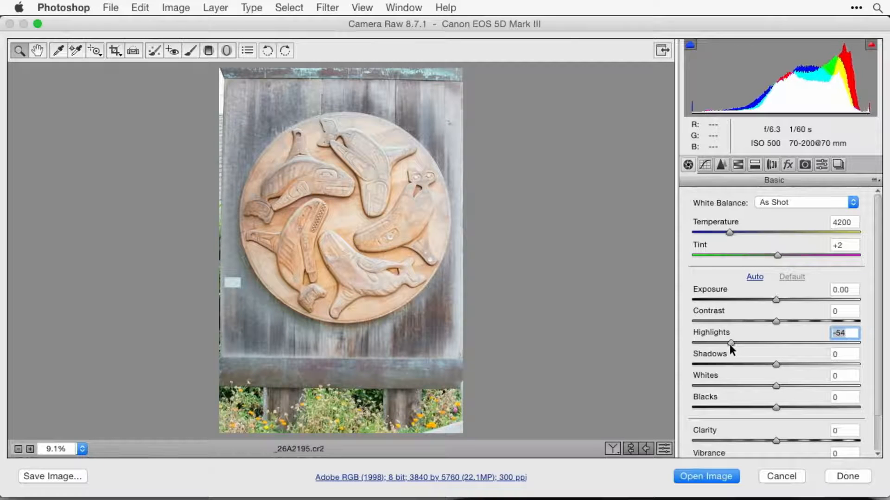
{"action": "left_click_drag", "start_coordinate": [774, 440], "coordinate": [794, 439]}
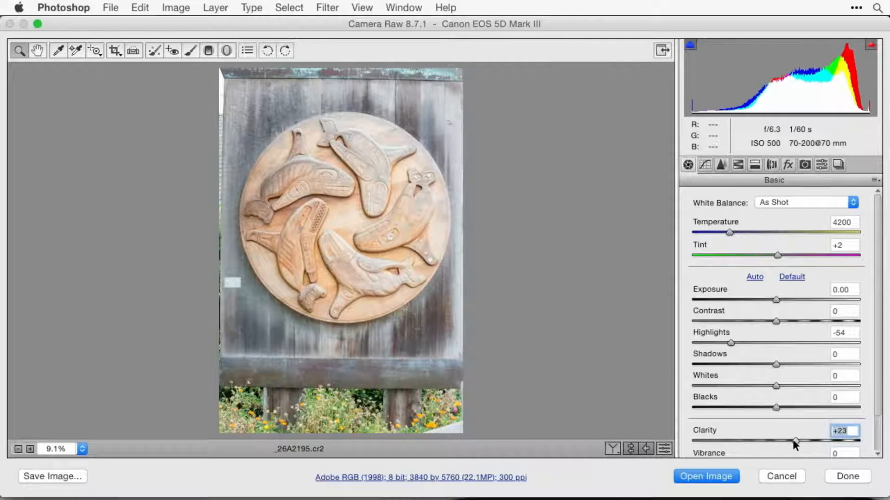
{"action": "left_click_drag", "start_coordinate": [776, 300], "coordinate": [765, 304]}
{"action": "left_click", "coordinate": [711, 481]}
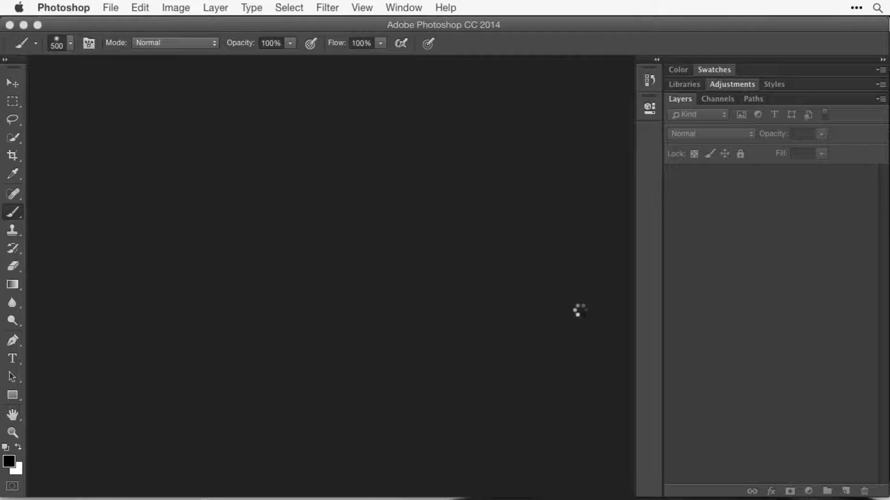
Try a Gaussian Blur with a 36-pixel radius on the whole image, and undo it.
{"action": "key", "text": "super+equal"}
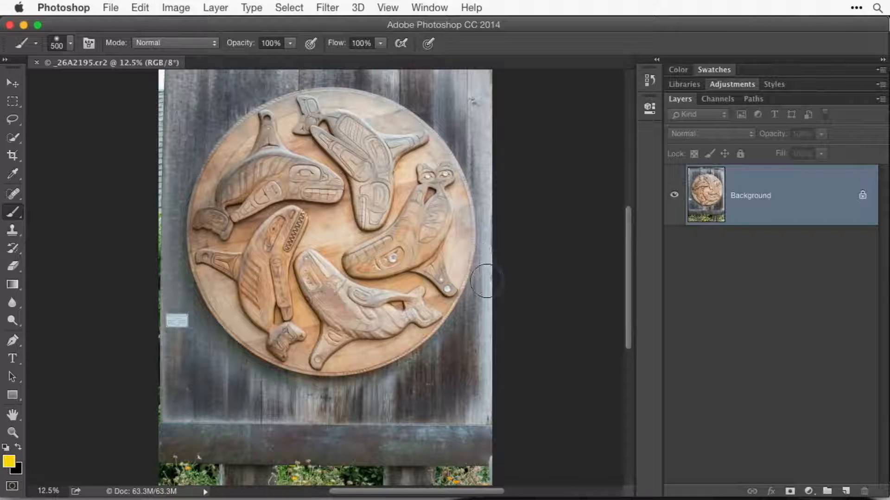
{"action": "left_click", "coordinate": [324, 8]}
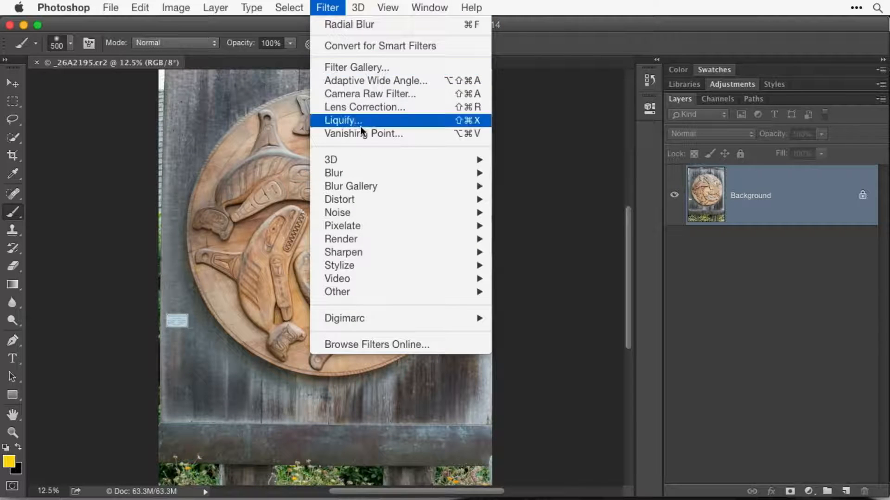
{"action": "mouse_move", "coordinate": [369, 173]}
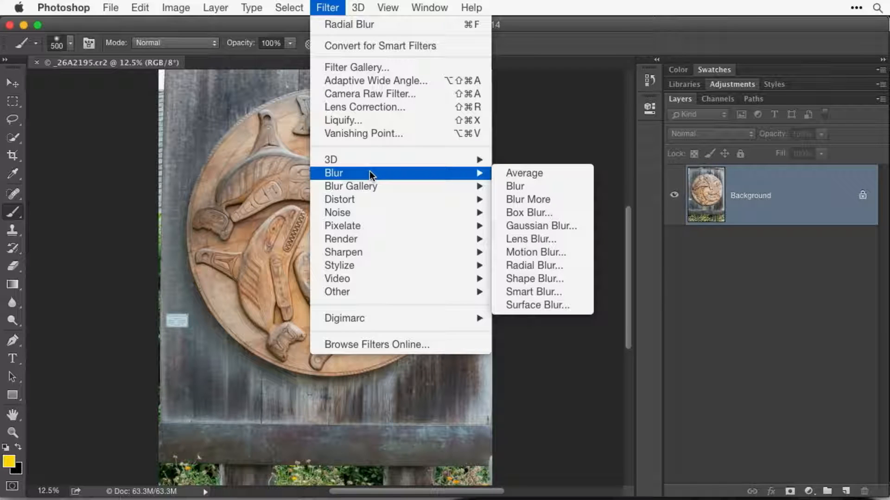
{"action": "mouse_move", "coordinate": [476, 175]}
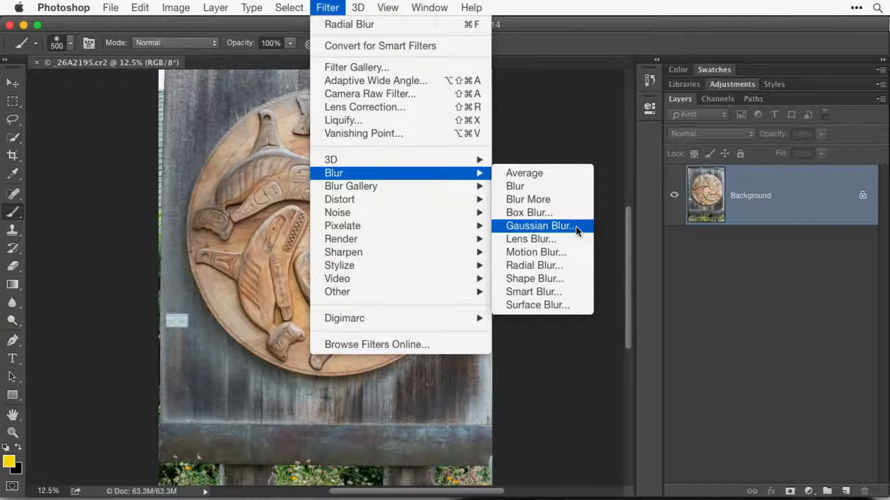
{"action": "left_click", "coordinate": [576, 226]}
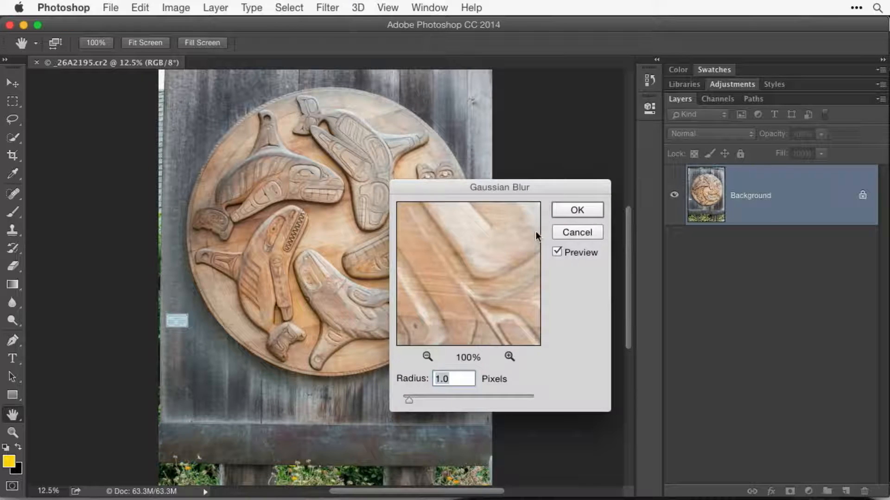
{"action": "left_click_drag", "start_coordinate": [514, 189], "coordinate": [688, 267]}
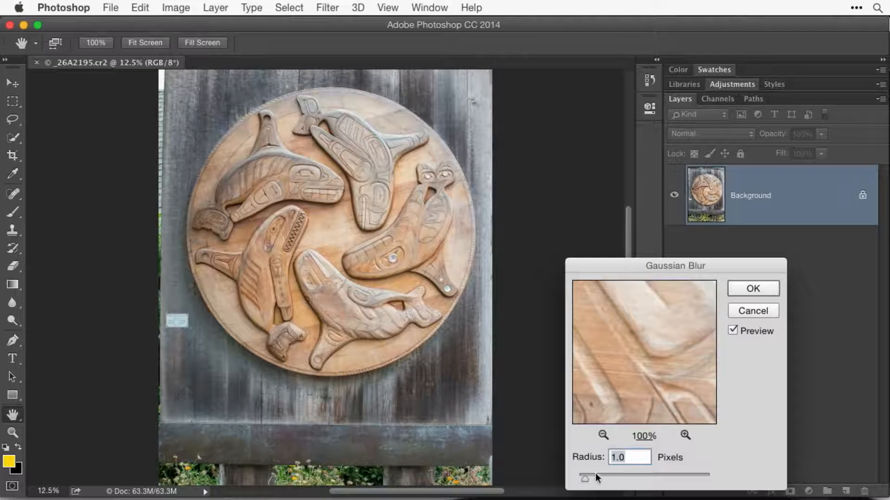
{"action": "left_click_drag", "start_coordinate": [585, 478], "coordinate": [644, 480]}
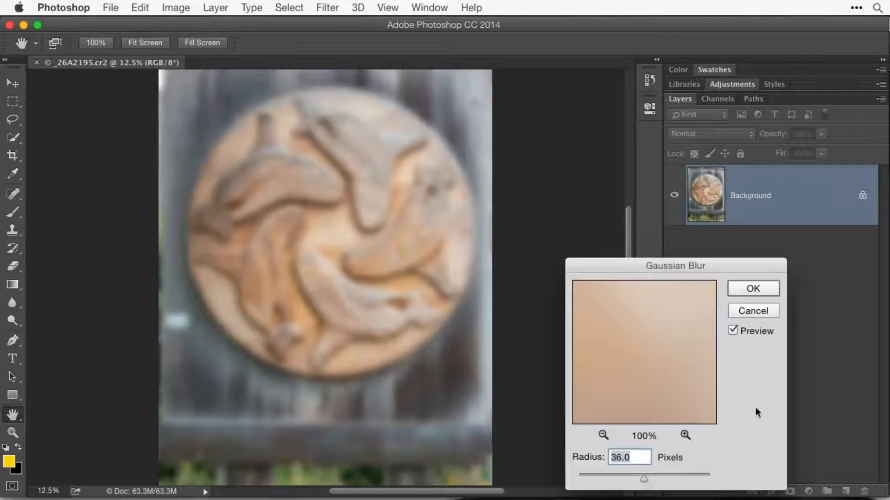
{"action": "left_click", "coordinate": [758, 286]}
{"action": "key", "text": "b"}
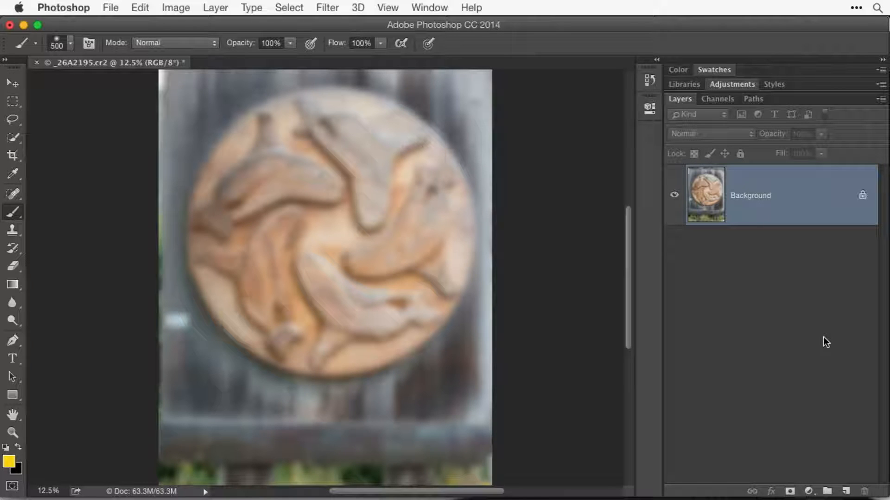
{"action": "key", "text": "super+z"}
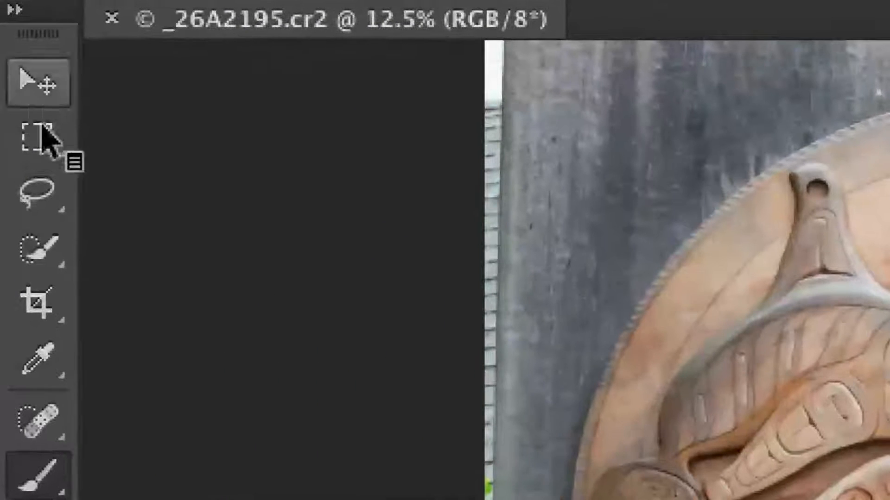
Switch to the Elliptical Marquee tool.
{"action": "left_click", "coordinate": [47, 137]}
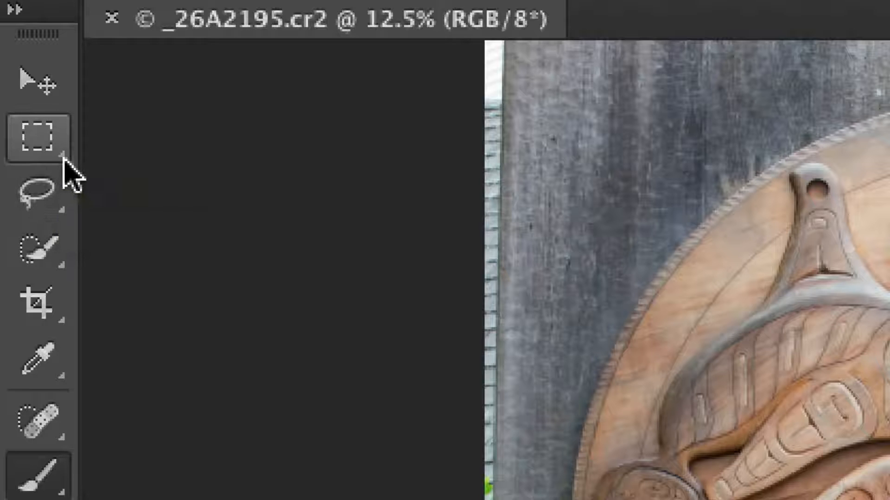
{"action": "left_click", "coordinate": [38, 144]}
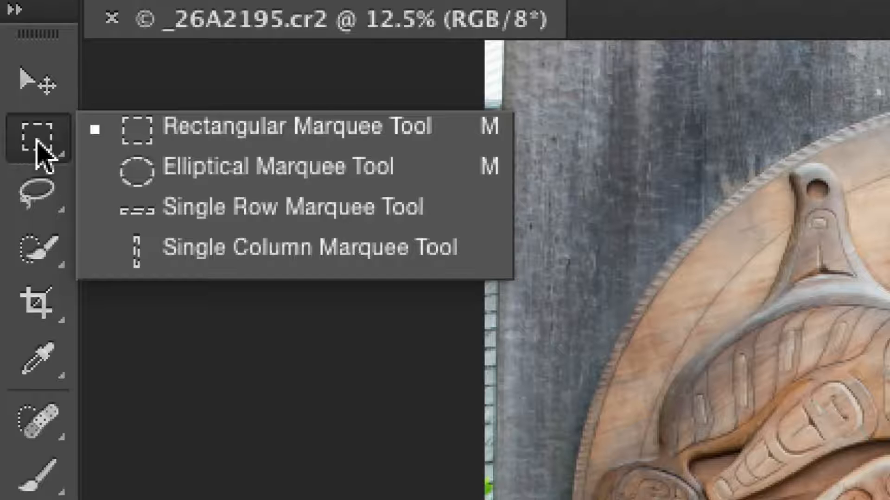
{"action": "left_click", "coordinate": [112, 171]}
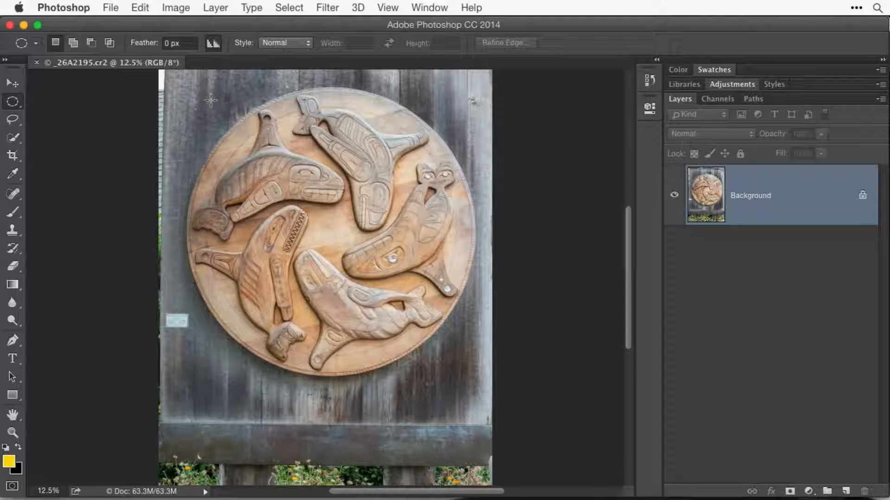
Try elliptical selections around the carving, one started near its edge and one from the photo's upper-left corner, and deselect each.
{"action": "left_click_drag", "start_coordinate": [204, 94], "coordinate": [473, 369]}
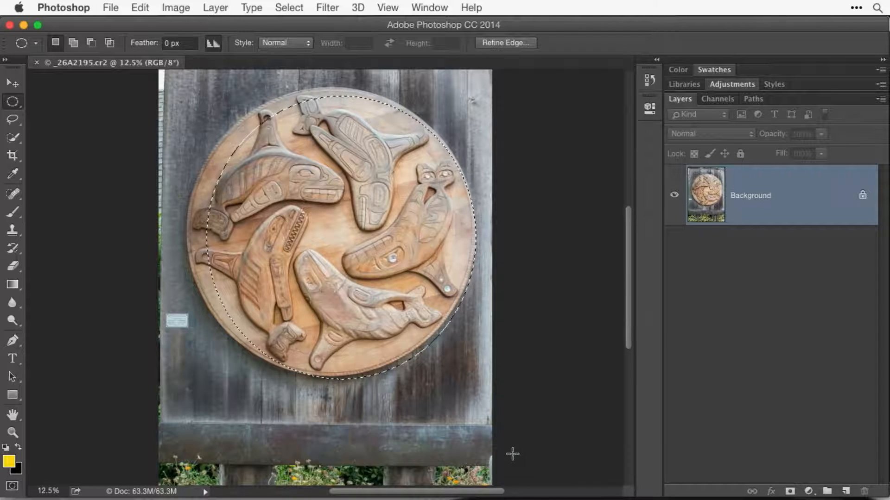
{"action": "left_click", "coordinate": [444, 408]}
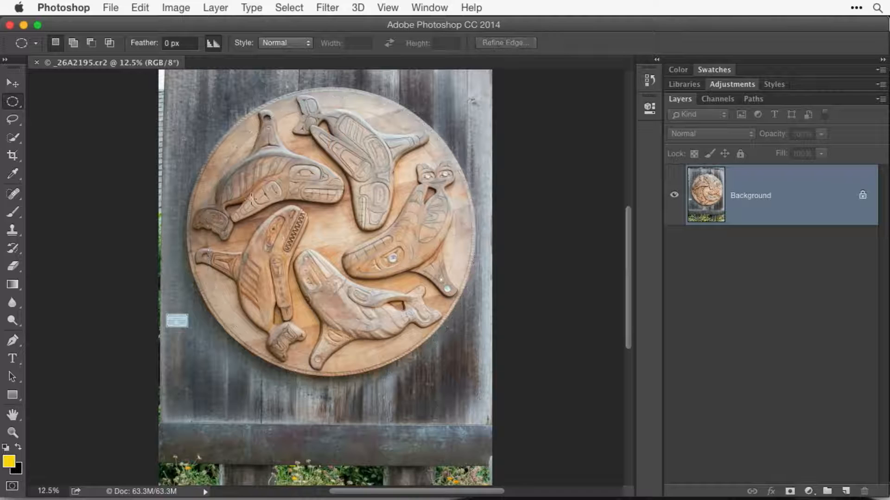
{"action": "scroll", "coordinate": [246, 176], "scroll_direction": "up", "scroll_amount": 3}
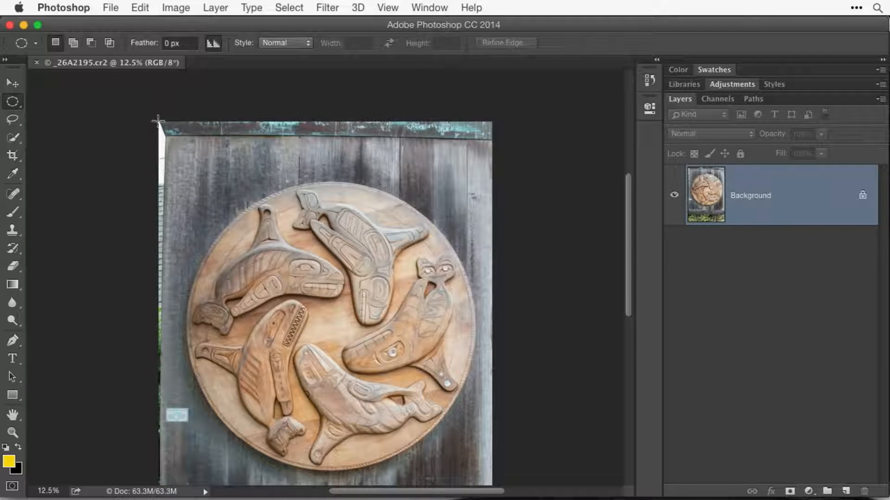
{"action": "left_click_drag", "start_coordinate": [159, 122], "coordinate": [463, 420]}
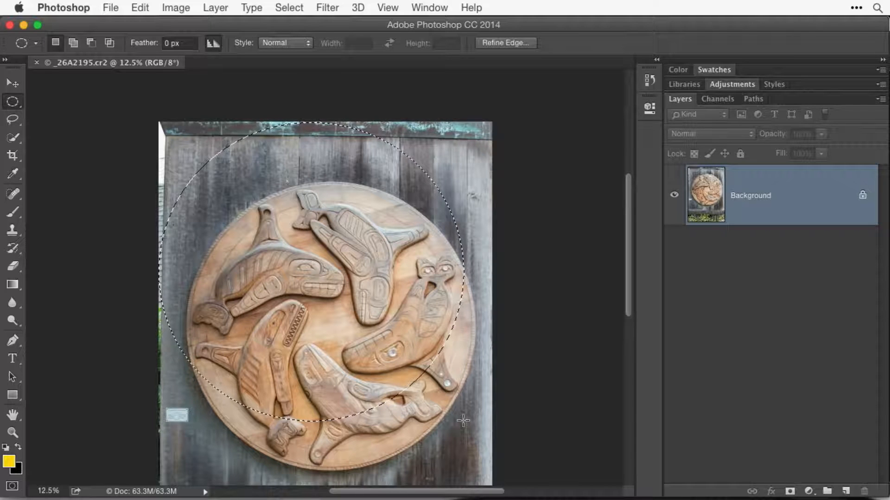
{"action": "left_click", "coordinate": [463, 420]}
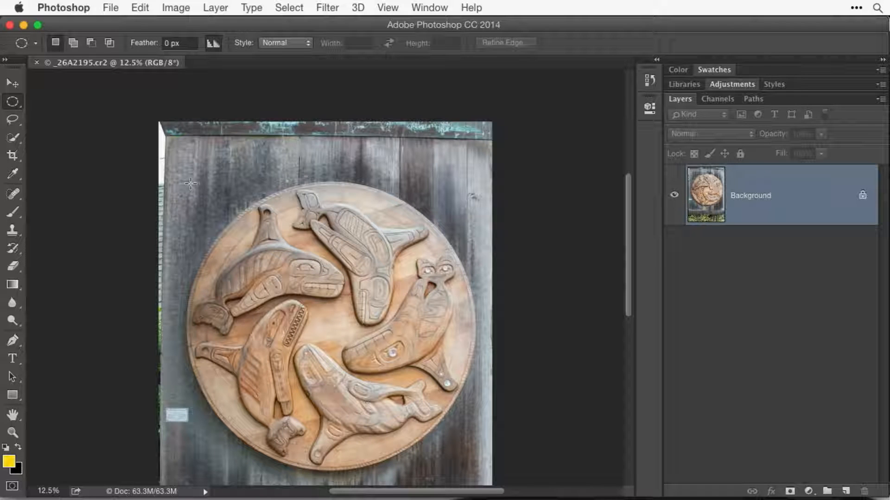
Select the round carving with an ellipse about 11 in across, repositioning and resizing it to match the disc's edge.
{"action": "left_click_drag", "start_coordinate": [191, 184], "coordinate": [475, 469]}
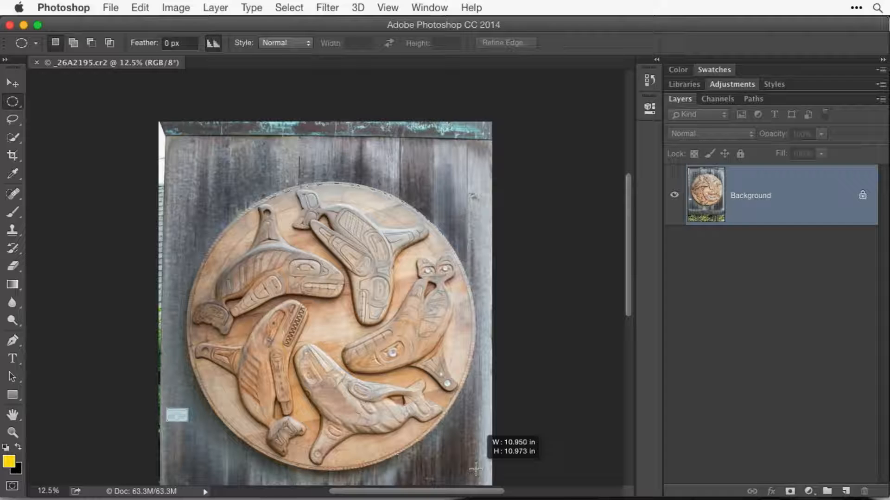
{"action": "mouse_move", "coordinate": [475, 469]}
{"action": "left_mouse_down"}
{"action": "mouse_move", "coordinate": [443, 435]}
{"action": "mouse_move", "coordinate": [474, 467]}
{"action": "left_mouse_up"}
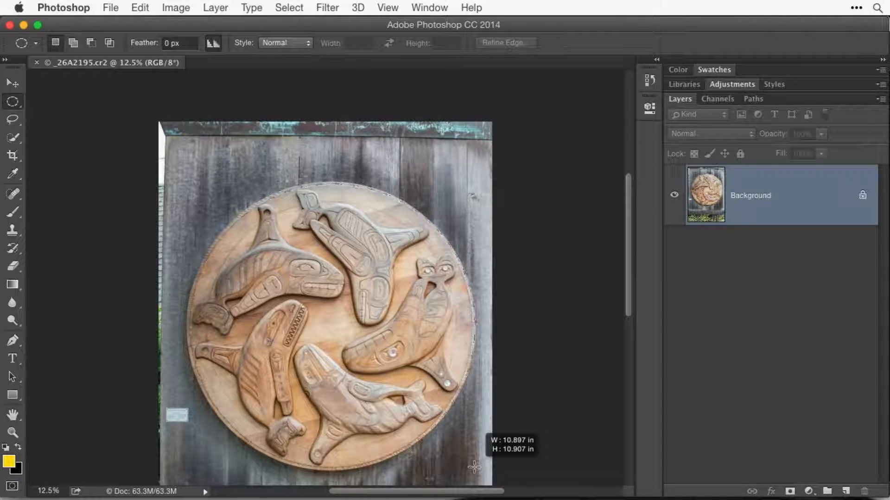
{"action": "left_click_drag", "start_coordinate": [474, 467], "coordinate": [474, 467]}
{"action": "key", "text": "space"}
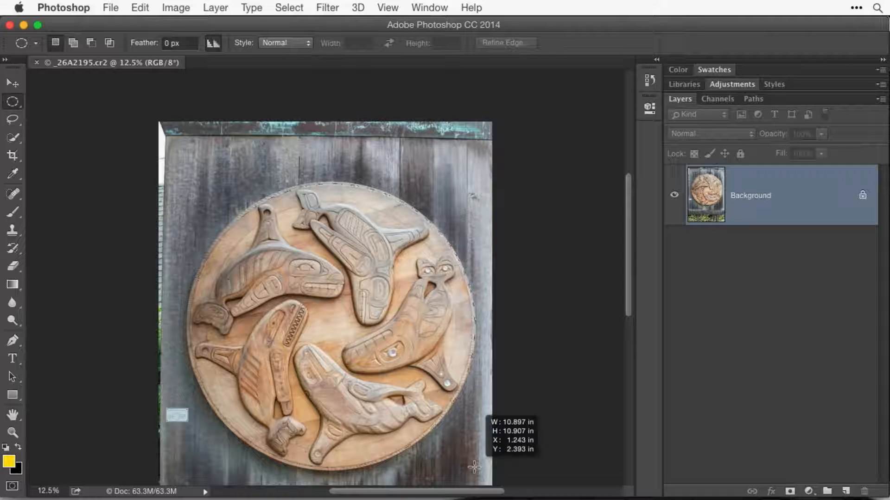
{"action": "mouse_move", "coordinate": [474, 467]}
{"action": "left_mouse_down"}
{"action": "mouse_move", "coordinate": [478, 410]}
{"action": "mouse_move", "coordinate": [472, 463]}
{"action": "mouse_move", "coordinate": [475, 413]}
{"action": "mouse_move", "coordinate": [439, 463]}
{"action": "mouse_move", "coordinate": [467, 431]}
{"action": "mouse_move", "coordinate": [464, 464]}
{"action": "mouse_move", "coordinate": [474, 477]}
{"action": "mouse_move", "coordinate": [470, 465]}
{"action": "left_mouse_up"}
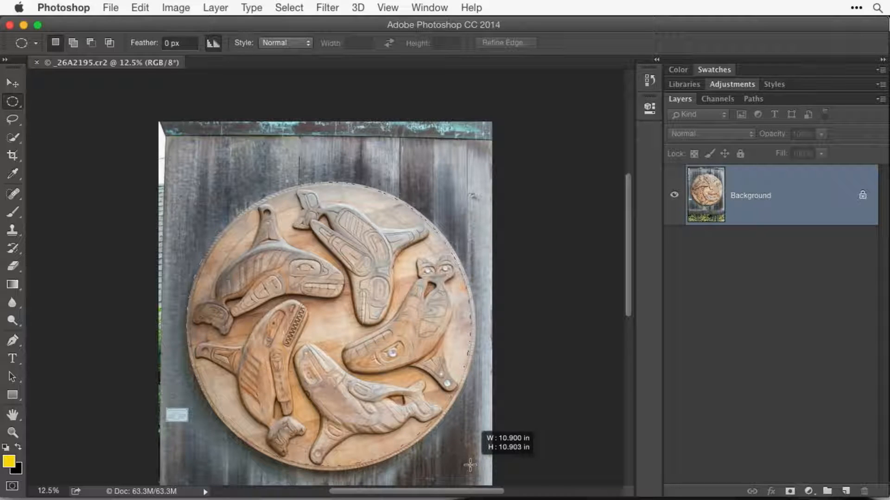
{"action": "mouse_move", "coordinate": [470, 465]}
{"action": "left_mouse_down"}
{"action": "mouse_move", "coordinate": [410, 403]}
{"action": "mouse_move", "coordinate": [473, 465]}
{"action": "left_mouse_up"}
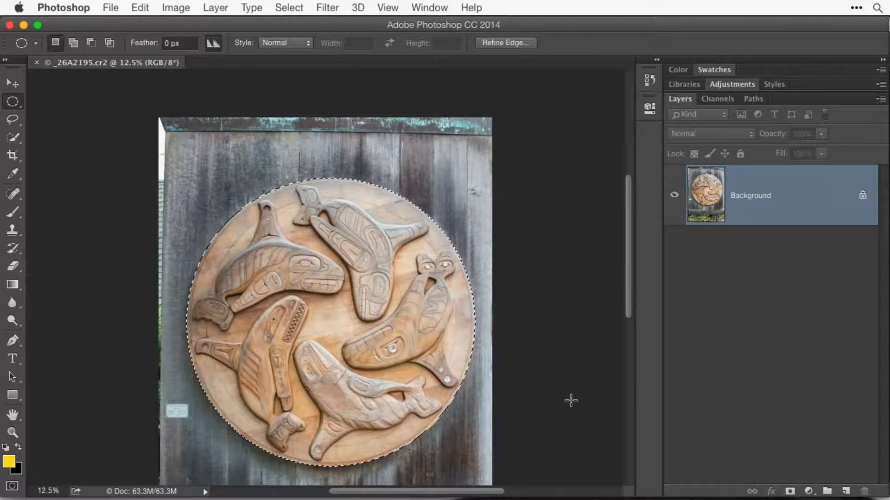
Try a Gaussian Blur on only the selected round carving, and cancel it.
{"action": "left_click", "coordinate": [328, 8]}
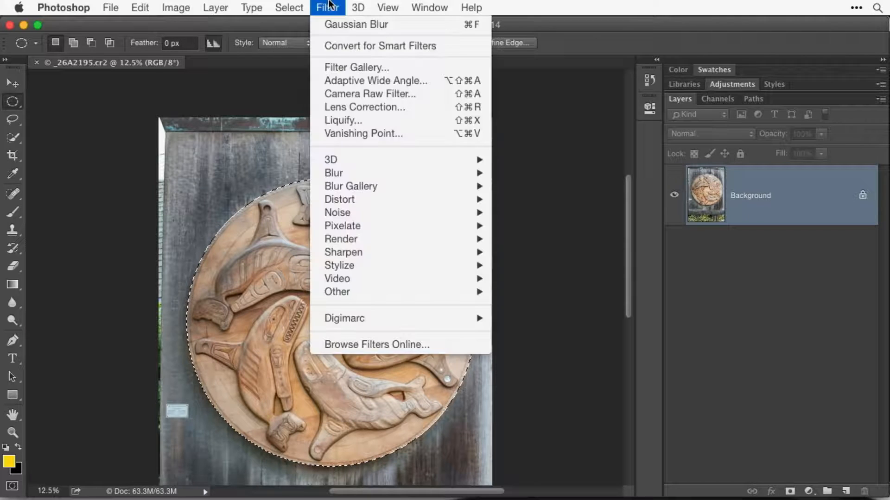
{"action": "mouse_move", "coordinate": [374, 173]}
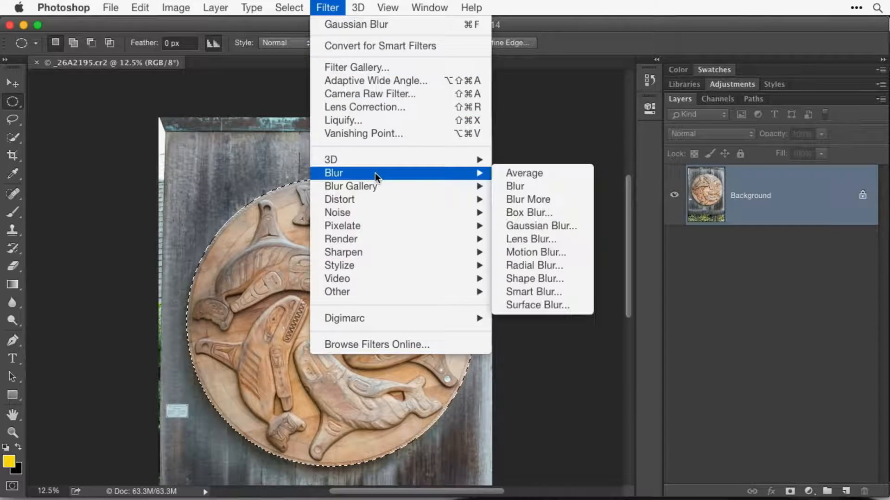
{"action": "left_click", "coordinate": [519, 227]}
{"action": "left_click_drag", "start_coordinate": [633, 265], "coordinate": [629, 100]}
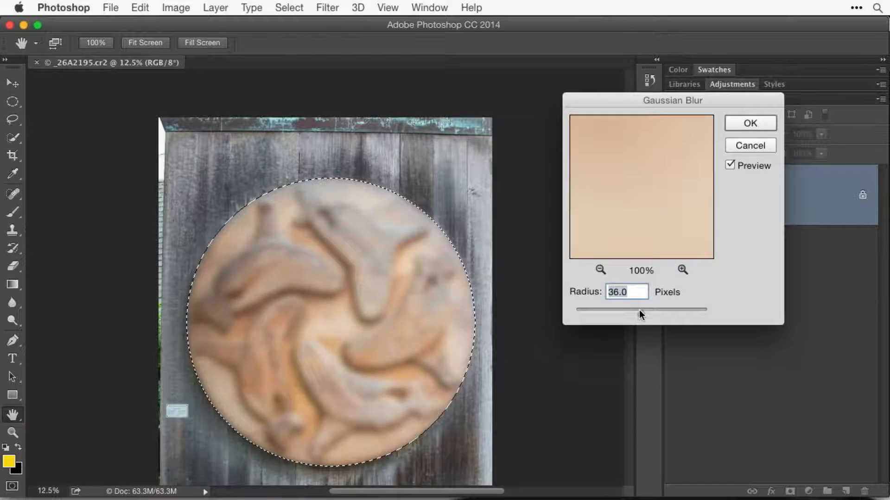
{"action": "mouse_move", "coordinate": [639, 311]}
{"action": "left_mouse_down"}
{"action": "mouse_move", "coordinate": [680, 310]}
{"action": "mouse_move", "coordinate": [649, 312]}
{"action": "left_mouse_up"}
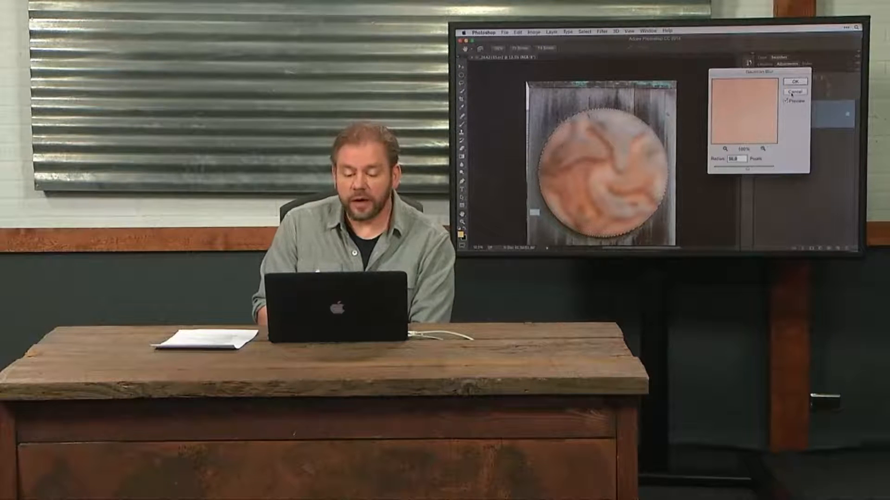
{"action": "left_click", "coordinate": [792, 94]}
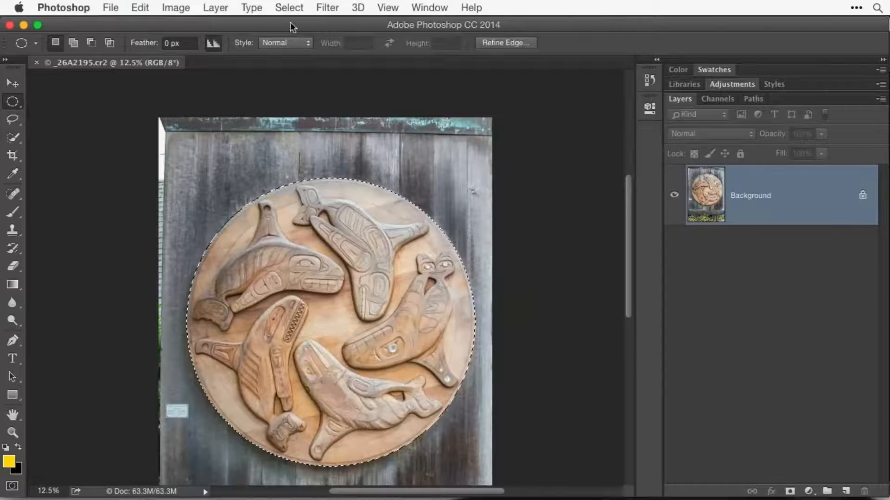
Invert the selection to try a 36-pixel Gaussian Blur on the background, cancel the blur, and invert the selection back to the carving.
{"action": "left_click", "coordinate": [289, 8]}
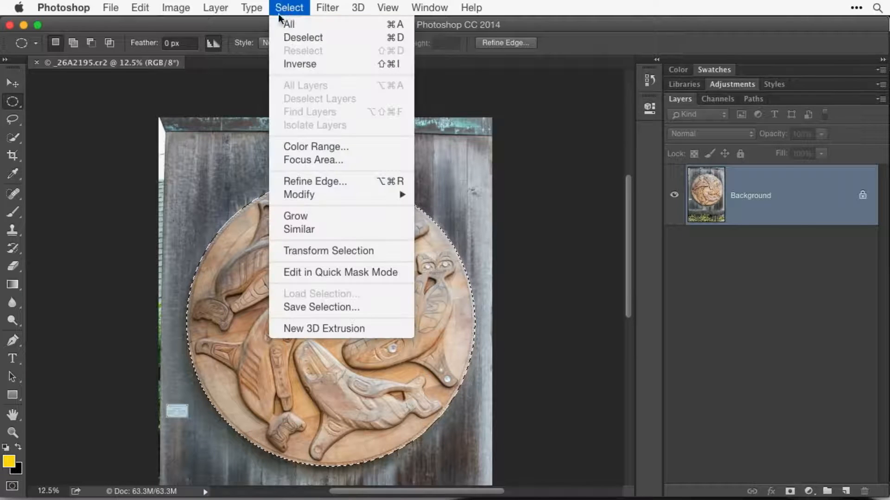
{"action": "left_click", "coordinate": [277, 65]}
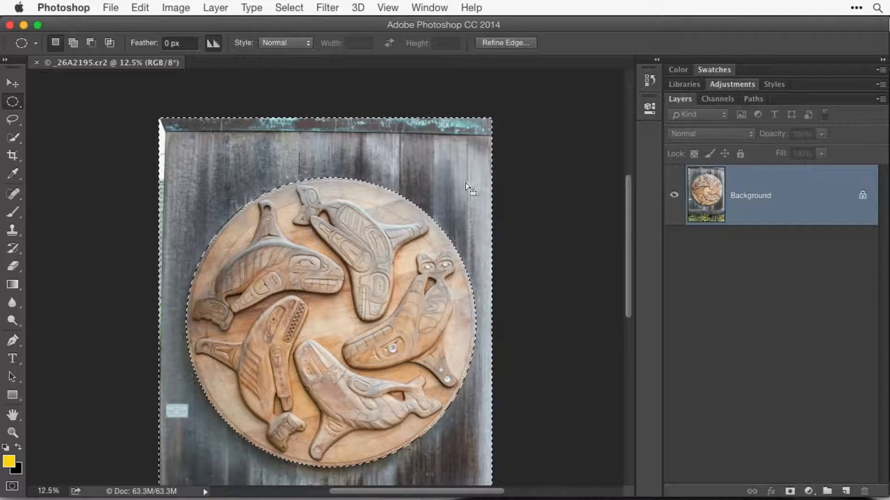
{"action": "left_click", "coordinate": [329, 8]}
{"action": "mouse_move", "coordinate": [365, 176]}
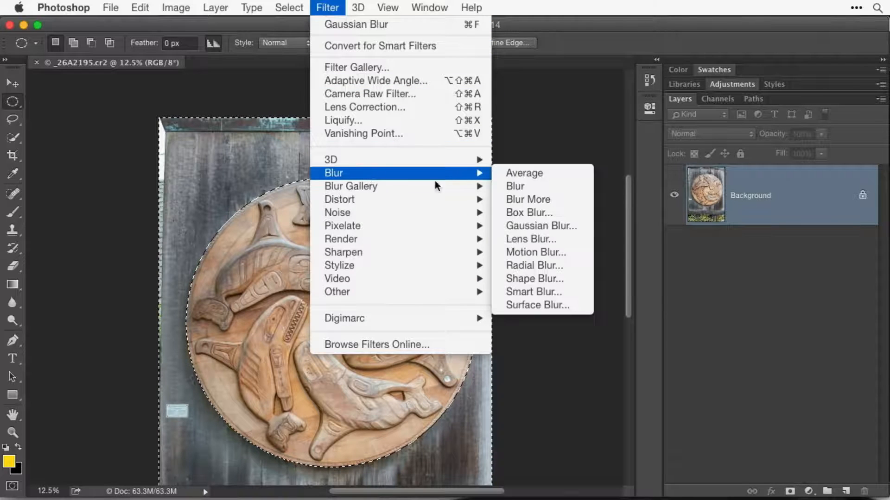
{"action": "left_click", "coordinate": [547, 227]}
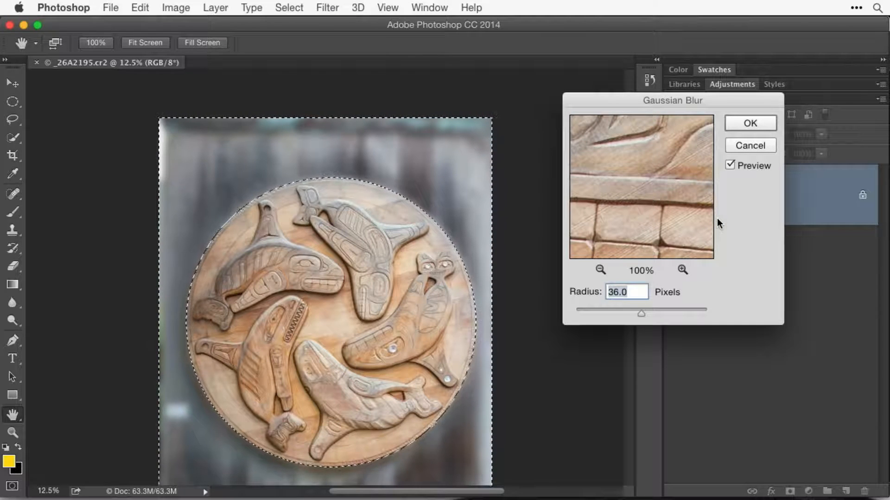
{"action": "left_click", "coordinate": [745, 146]}
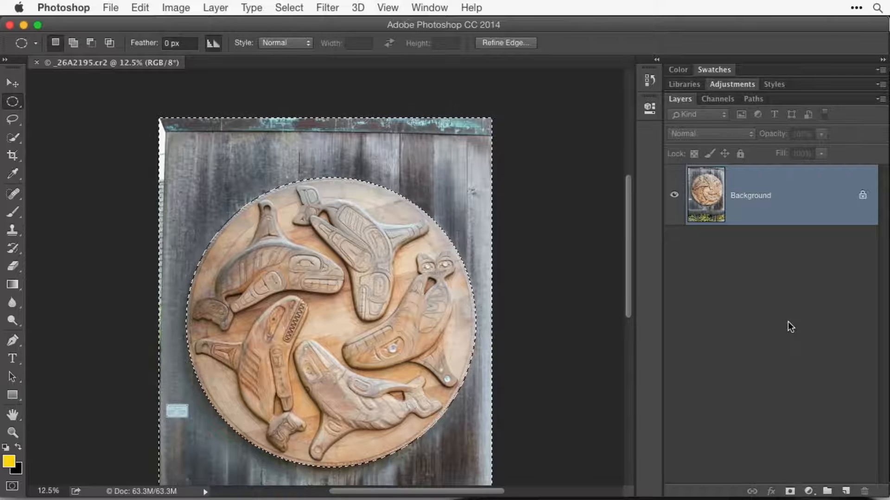
{"action": "left_click", "coordinate": [290, 8]}
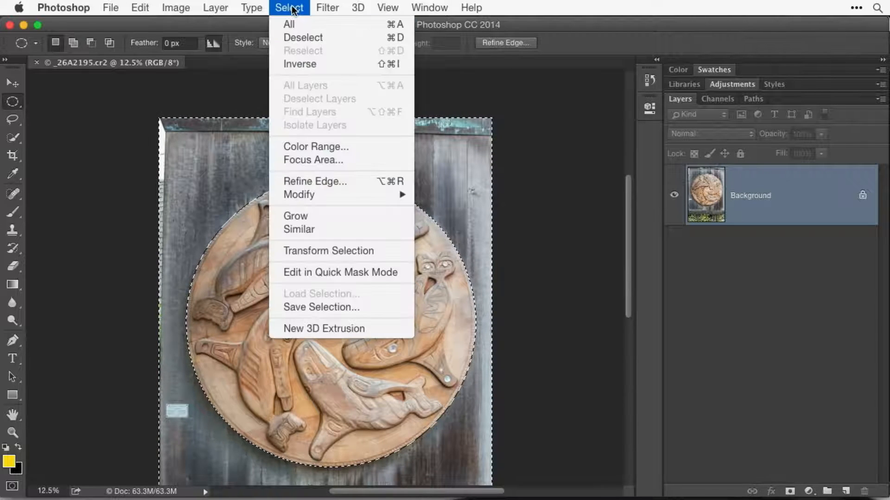
{"action": "left_click", "coordinate": [298, 65]}
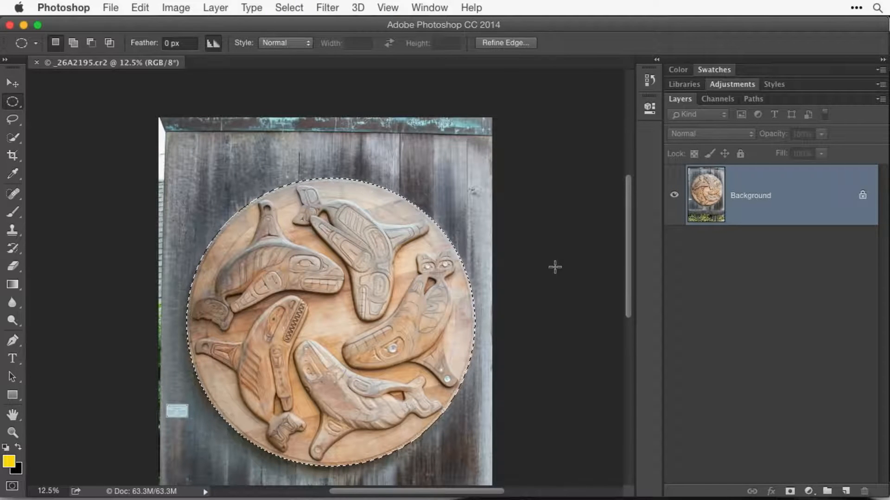
Save the round carving's selection as a new channel named "middle circle thingie".
{"action": "left_click", "coordinate": [290, 7]}
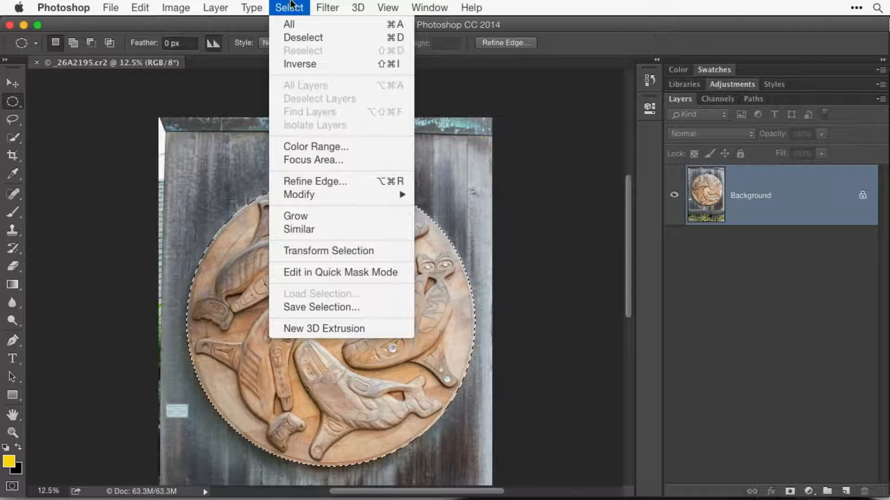
{"action": "left_click", "coordinate": [381, 308]}
{"action": "type", "text": "middle cirl"}
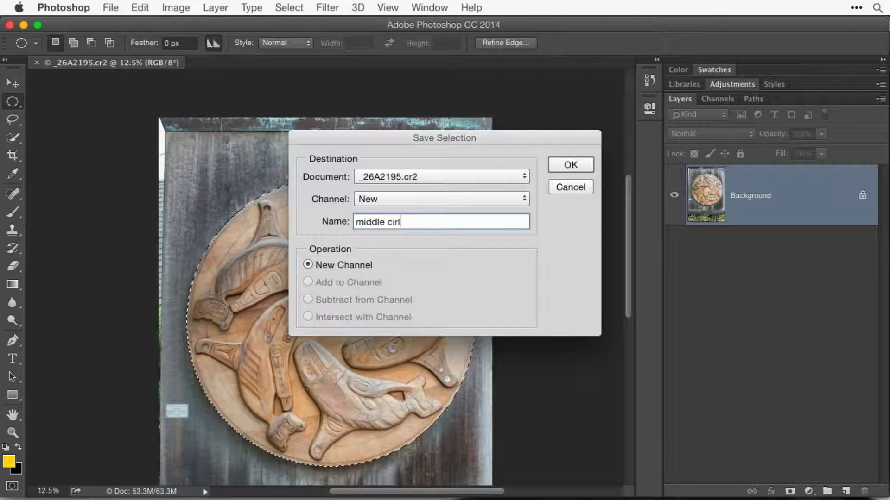
{"action": "key", "text": "BackSpace"}
{"action": "type", "text": "cle thingie"}
{"action": "key", "text": "Return"}
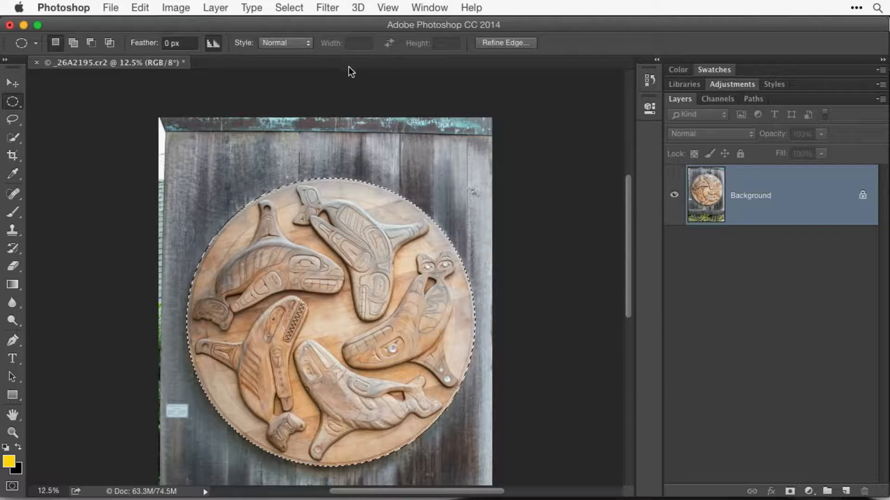
Deselect the round carving.
{"action": "left_click", "coordinate": [294, 8]}
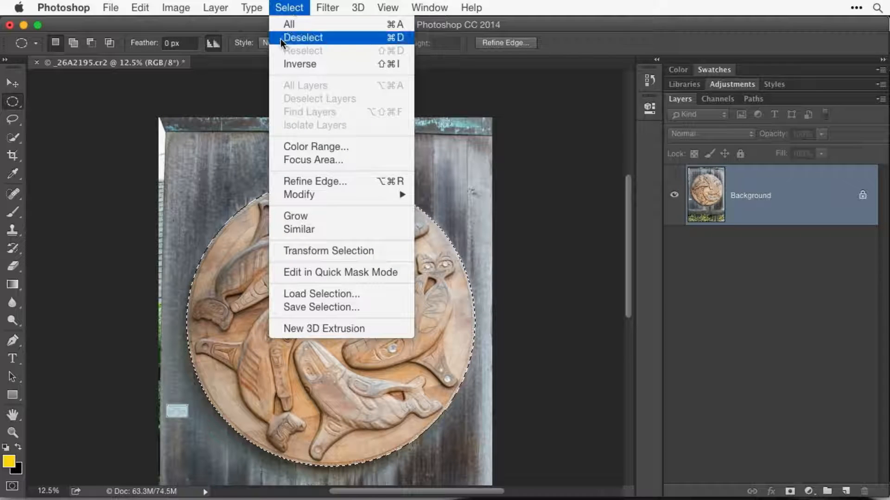
{"action": "left_click", "coordinate": [283, 8]}
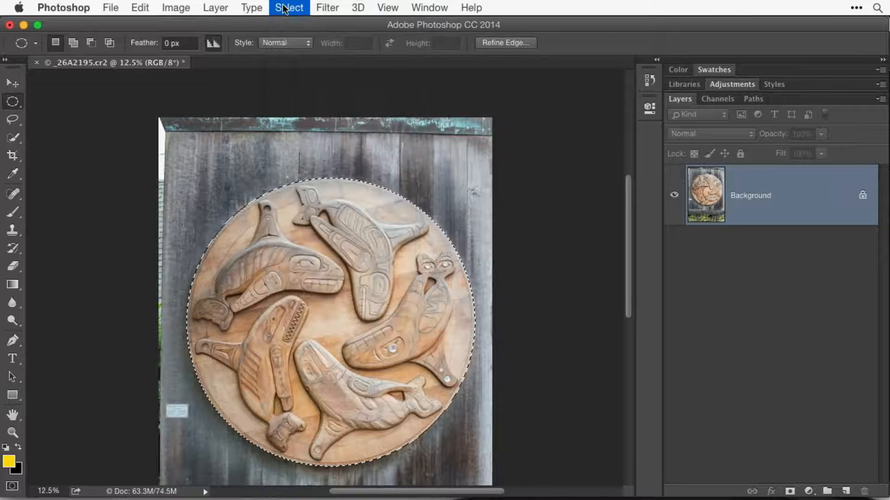
{"action": "left_click", "coordinate": [239, 159]}
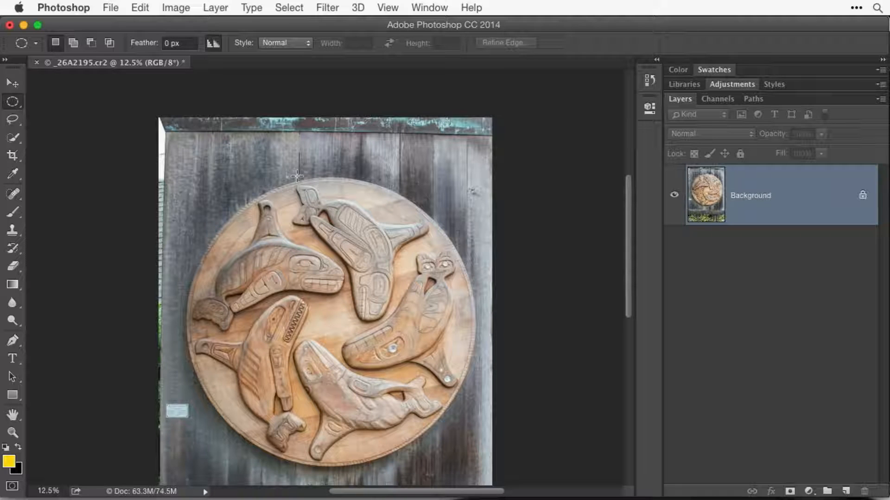
{"action": "left_click", "coordinate": [283, 7]}
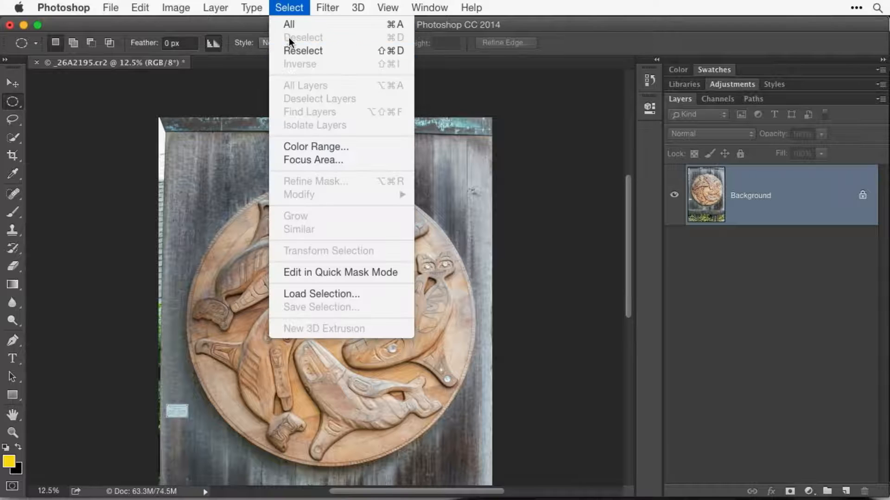
{"action": "left_click", "coordinate": [286, 4]}
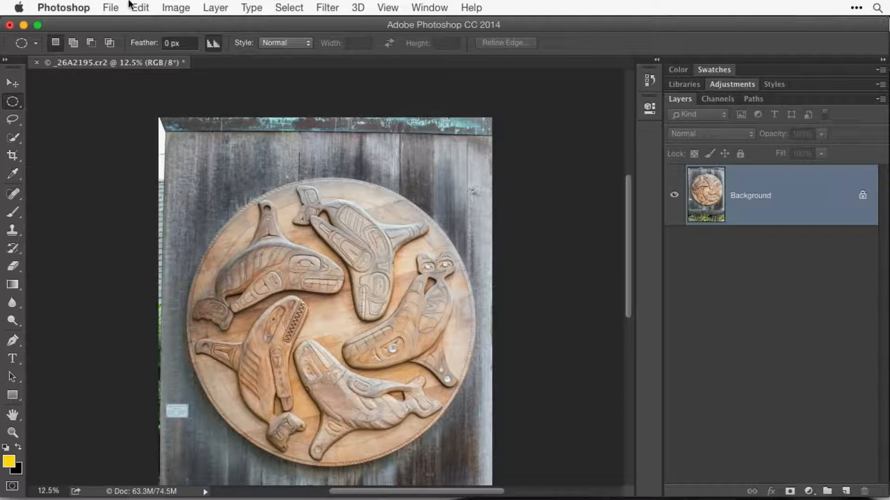
Save the photo to the Desktop as the TIFF file _26A2195.tif, with alpha channels and the Adobe RGB (1998) color profile included.
{"action": "left_click", "coordinate": [110, 7]}
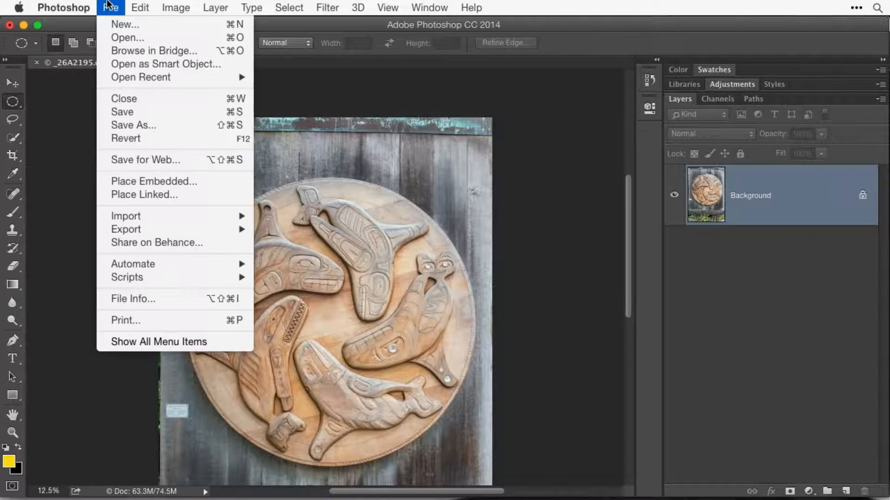
{"action": "left_click", "coordinate": [135, 124]}
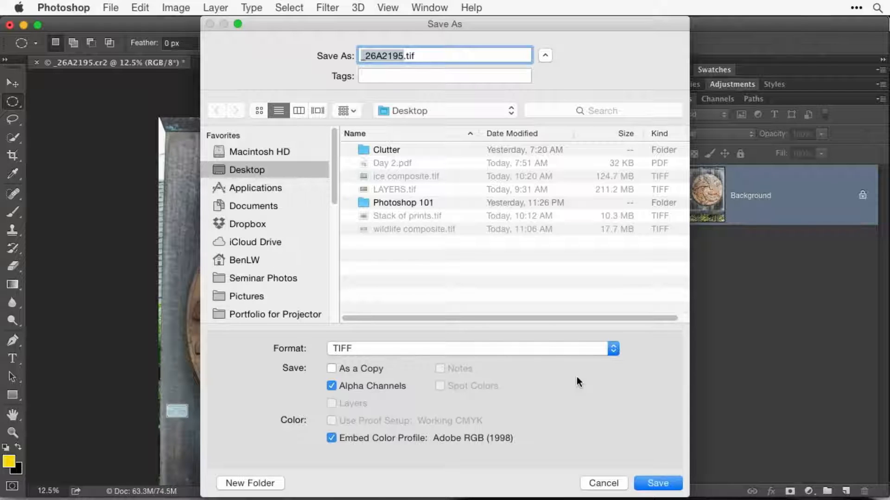
{"action": "left_click", "coordinate": [658, 483]}
{"action": "left_click", "coordinate": [623, 161]}
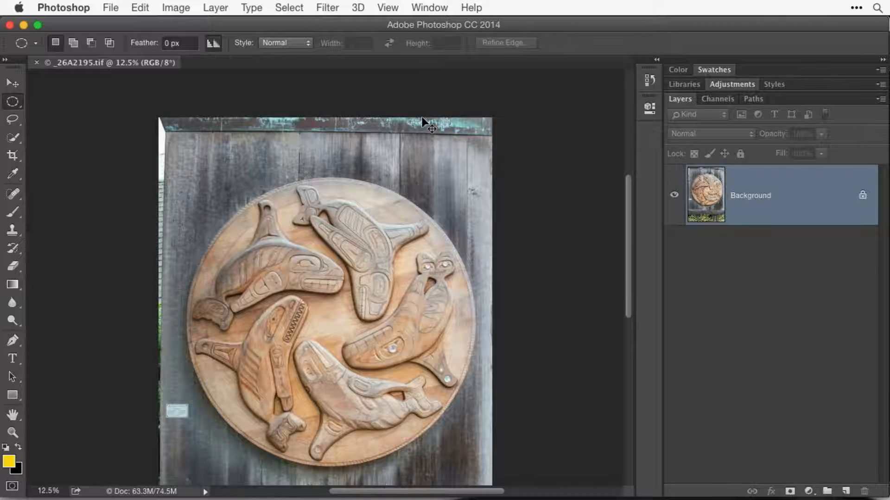
Close the saved photo and reopen _26A2195.tif from the recent files.
{"action": "key", "text": "super+w"}
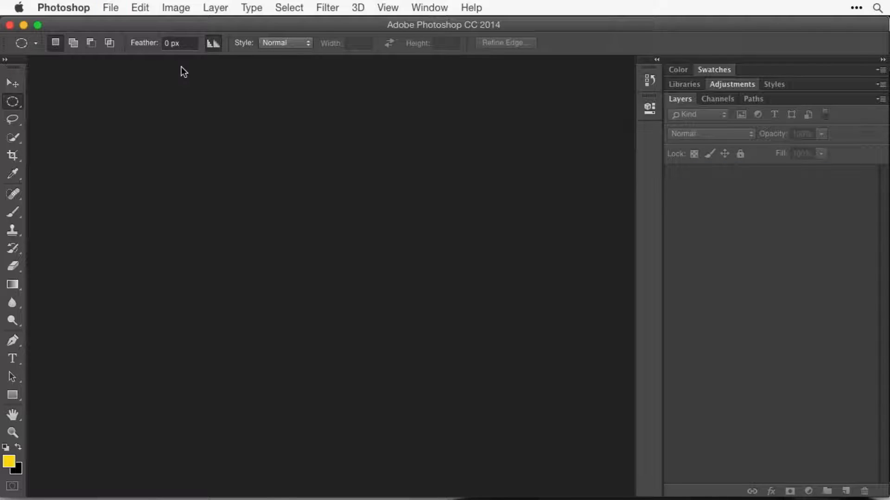
{"action": "left_click", "coordinate": [115, 11]}
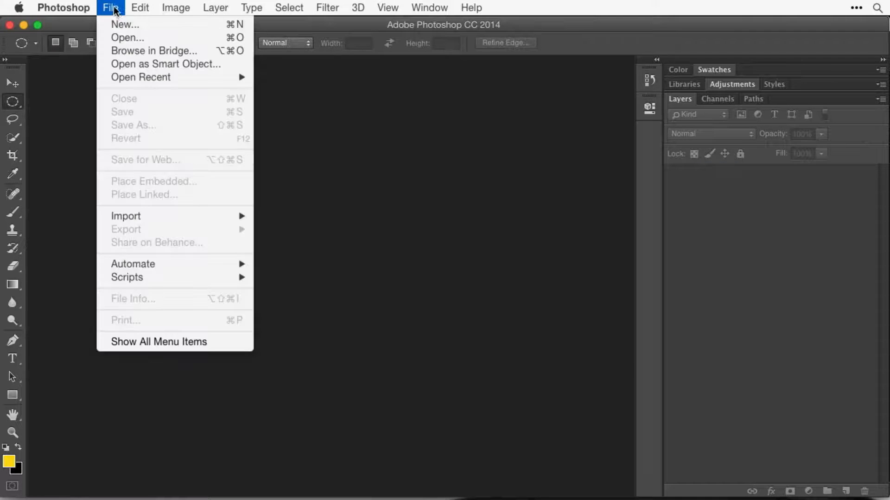
{"action": "mouse_move", "coordinate": [135, 77]}
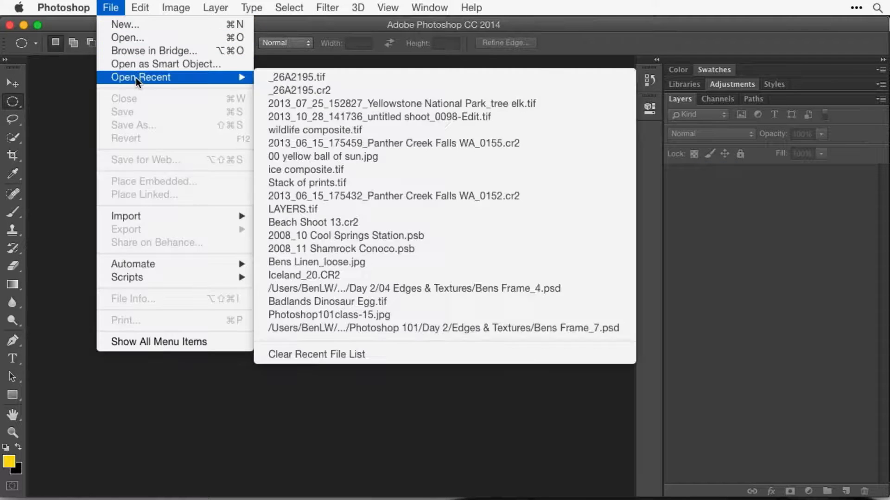
{"action": "left_click", "coordinate": [340, 79]}
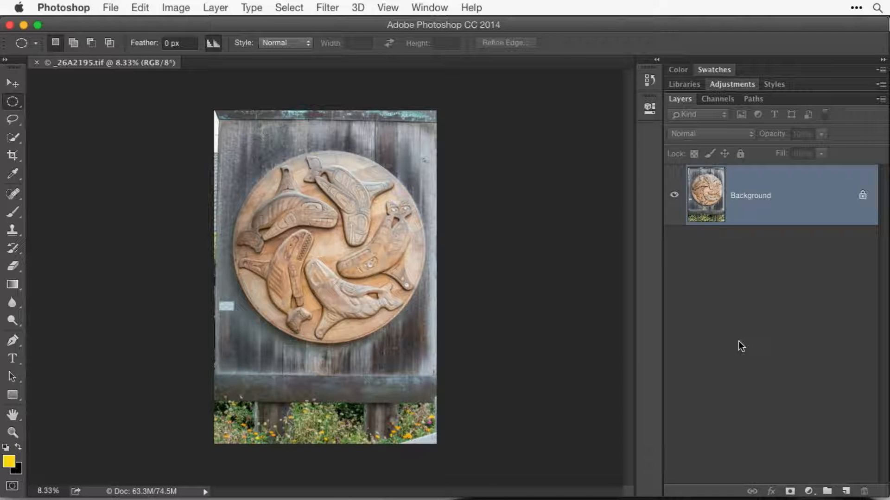
Load the saved "middle circle thingie" channel as a new selection around the carving.
{"action": "left_click", "coordinate": [288, 8]}
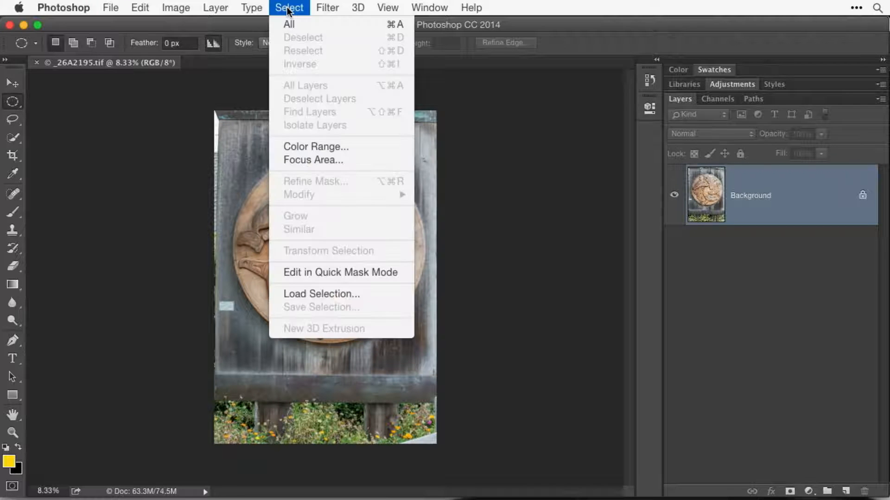
{"action": "left_click", "coordinate": [376, 292]}
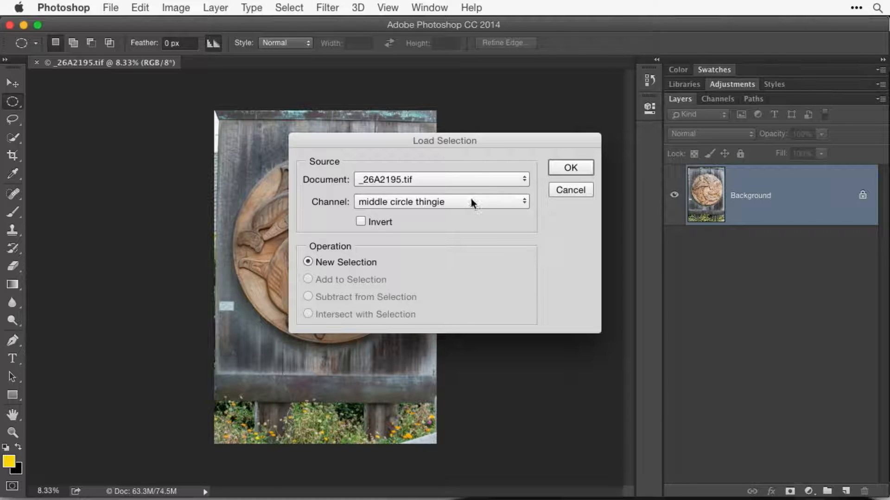
{"action": "left_click", "coordinate": [472, 203]}
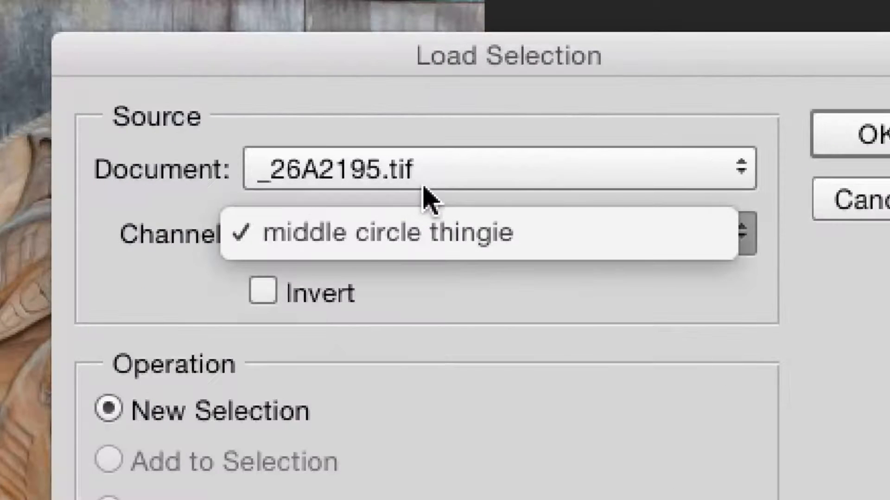
{"action": "left_click", "coordinate": [401, 247]}
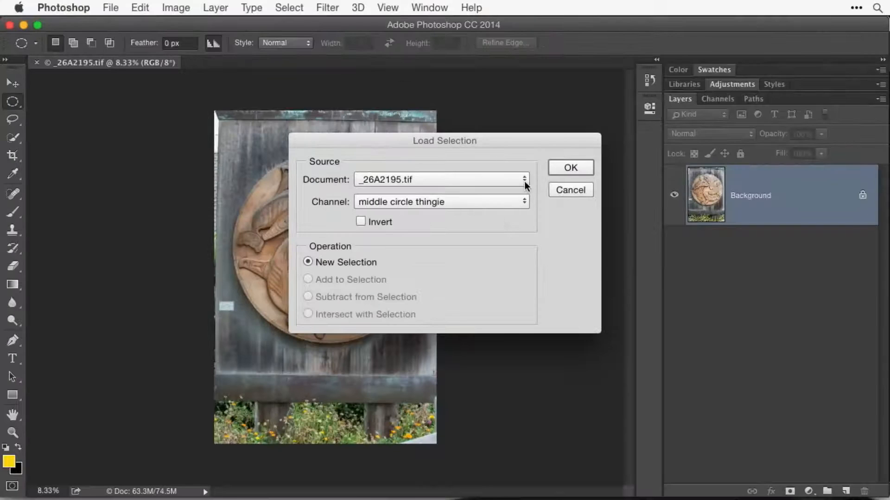
{"action": "left_click", "coordinate": [570, 167]}
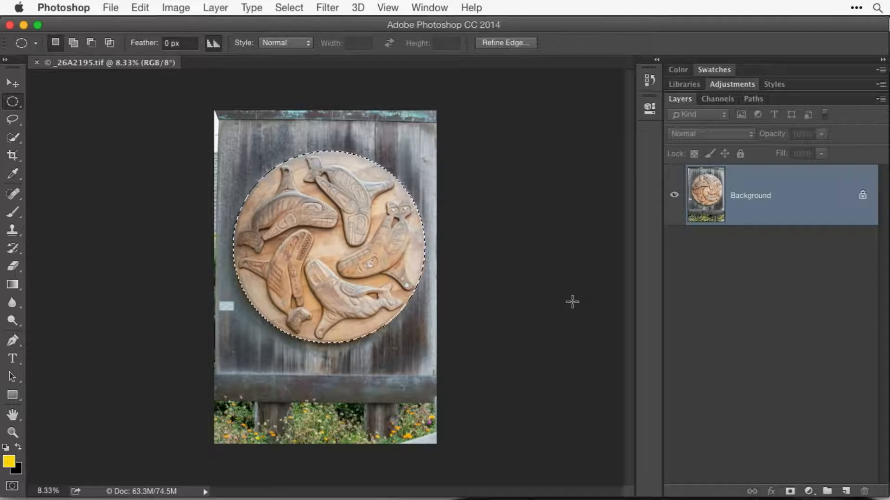
Clear the loaded selection from the reopened photo.
{"action": "left_click", "coordinate": [288, 8]}
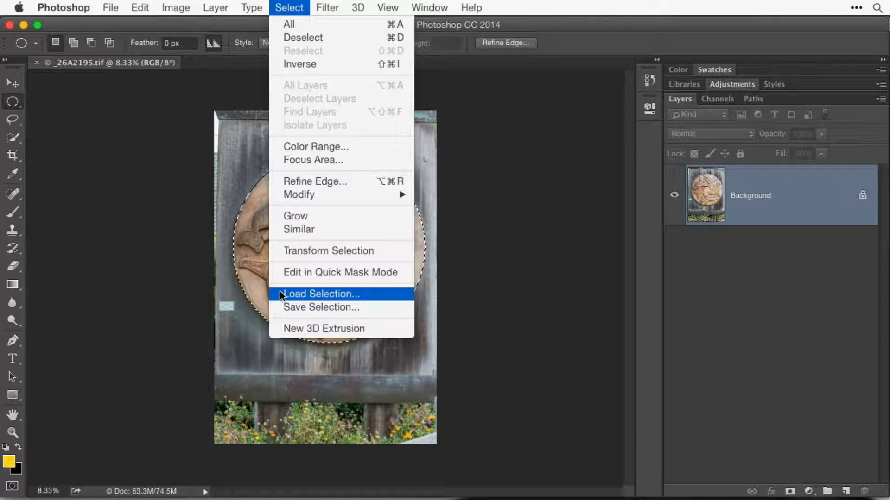
{"action": "left_click", "coordinate": [289, 7]}
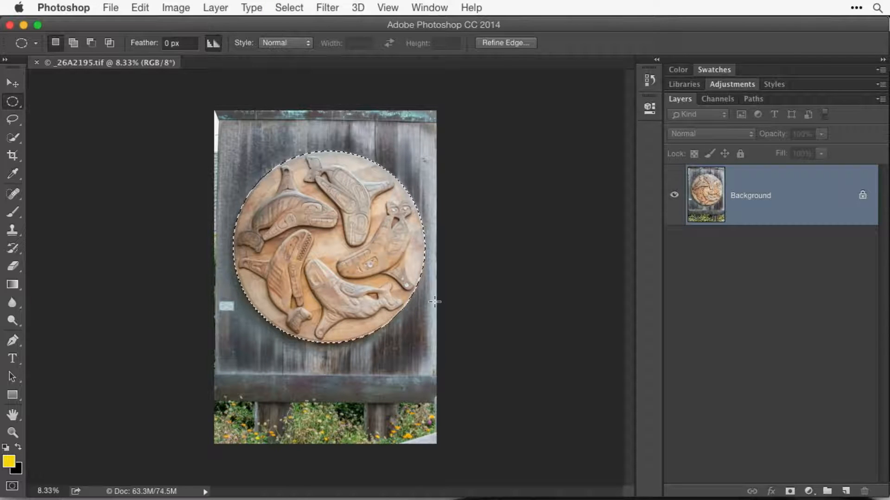
{"action": "key", "text": "super+d"}
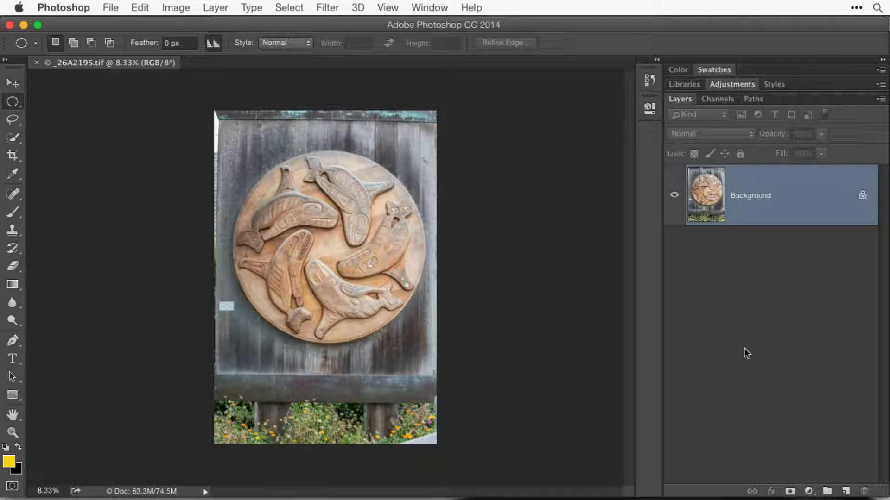
Display the document's channels to view the saved "middle circle thingie" selection.
{"action": "left_click", "coordinate": [430, 8]}
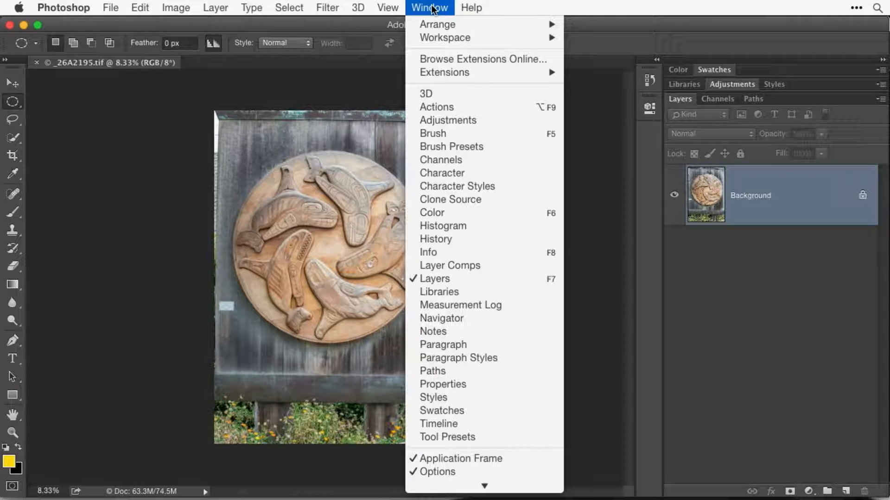
{"action": "left_click", "coordinate": [431, 8]}
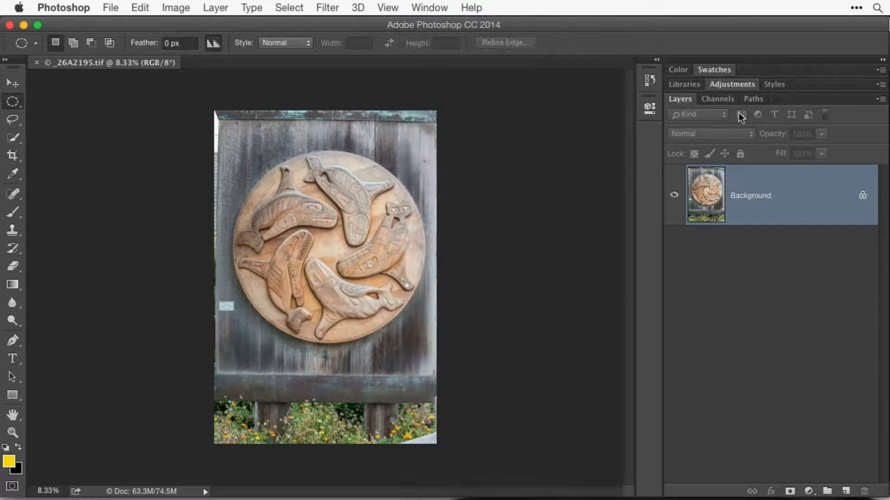
{"action": "left_click", "coordinate": [715, 99]}
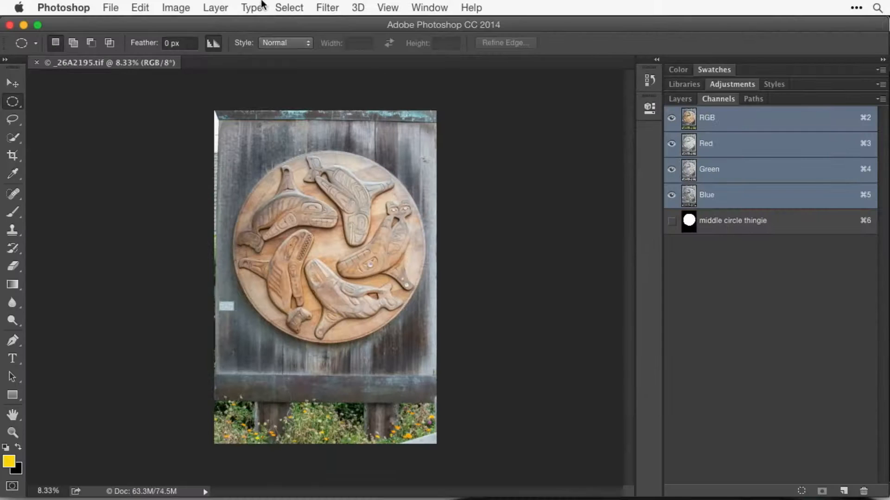
Check the Alpha Channels option offered when saving the photo as a TIFF, and leave without saving.
{"action": "left_click", "coordinate": [107, 7]}
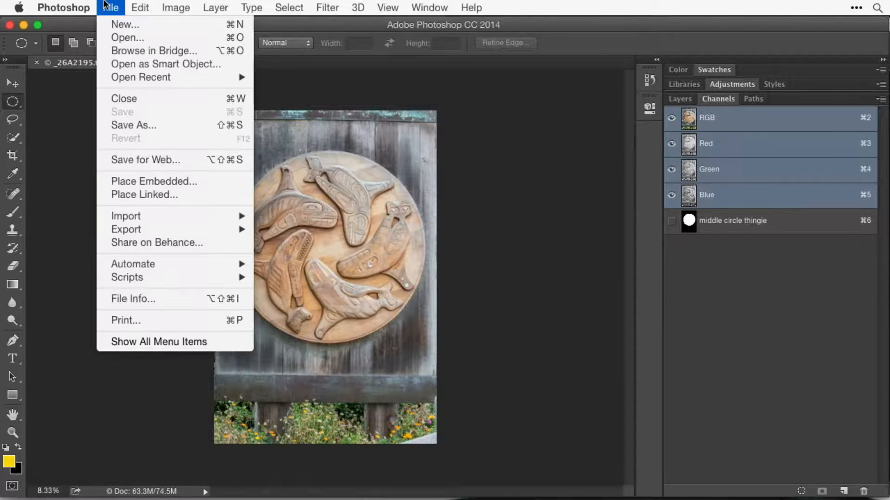
{"action": "left_click", "coordinate": [138, 124]}
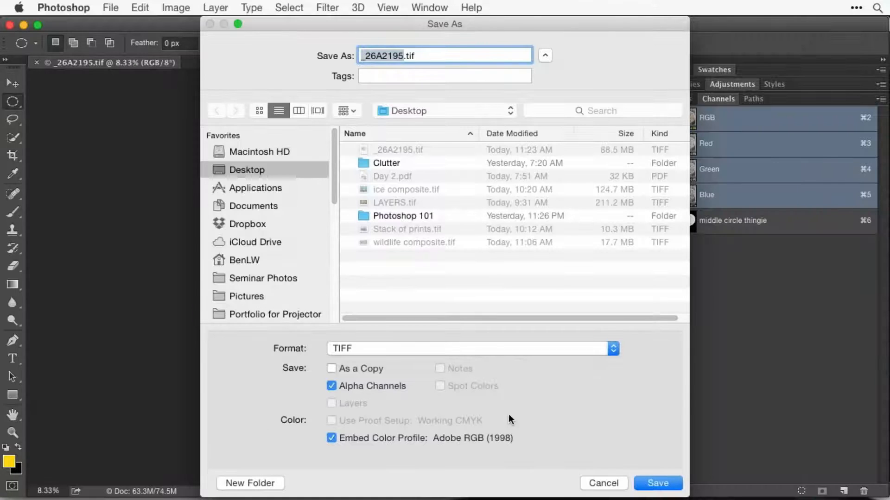
{"action": "left_click", "coordinate": [603, 483]}
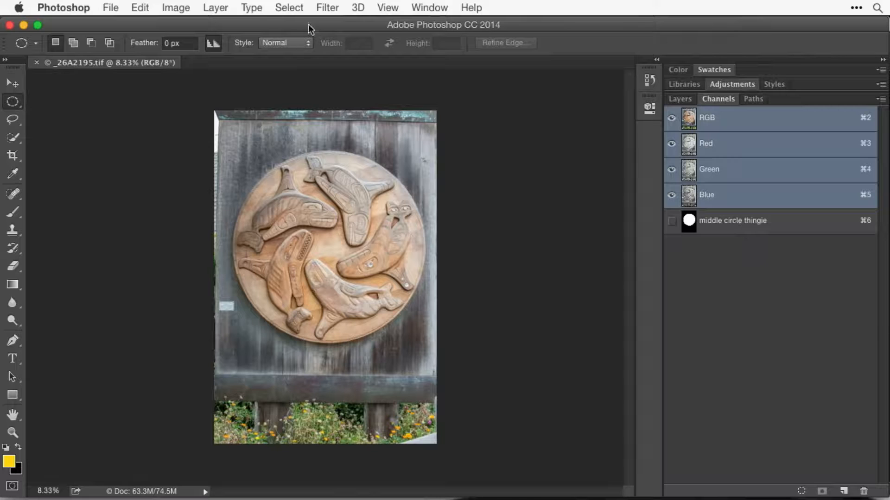
Compare the Alpha Channels save option for the JPEG, Photoshop and TIFF formats, and cancel the save.
{"action": "left_click", "coordinate": [110, 7]}
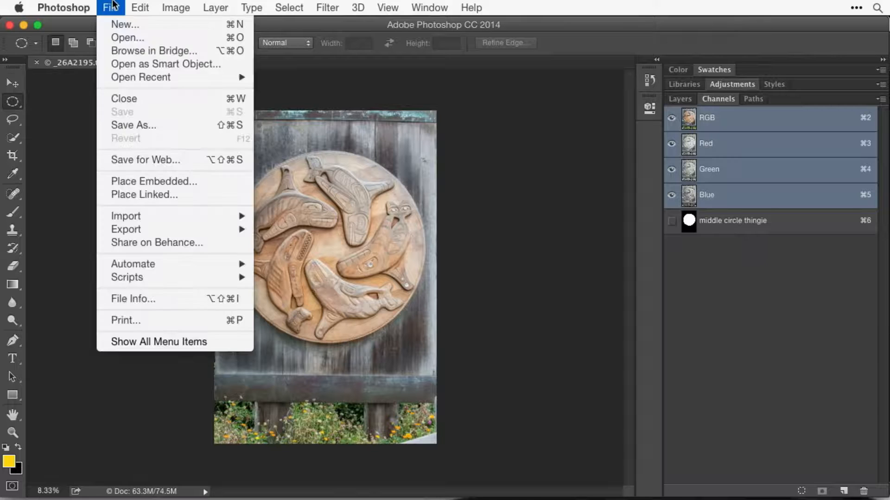
{"action": "left_click", "coordinate": [123, 123]}
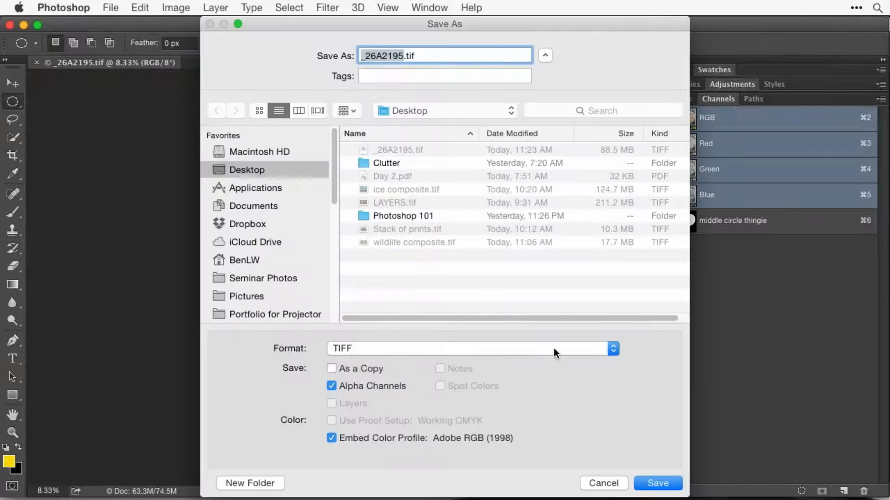
{"action": "left_click", "coordinate": [553, 349]}
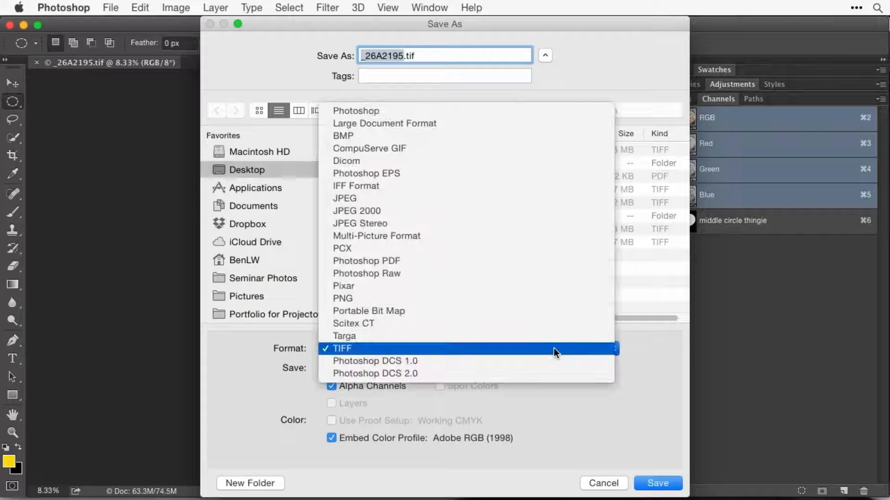
{"action": "left_click", "coordinate": [451, 199]}
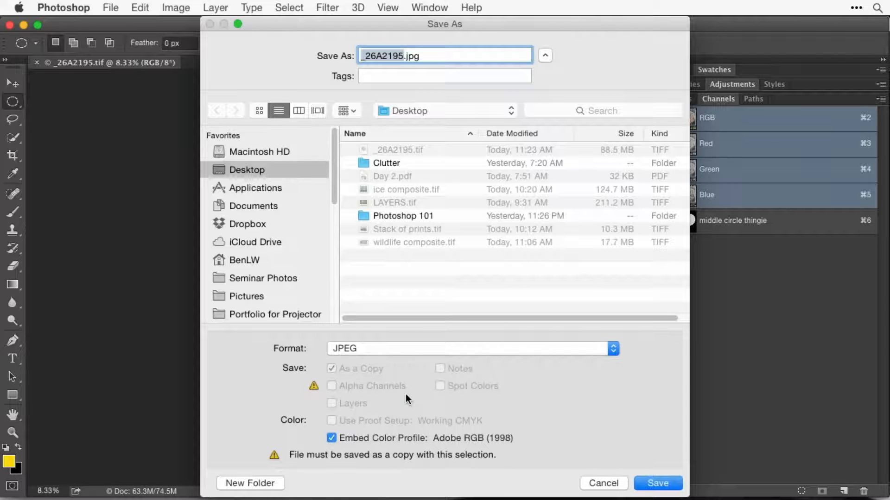
{"action": "left_click", "coordinate": [422, 348]}
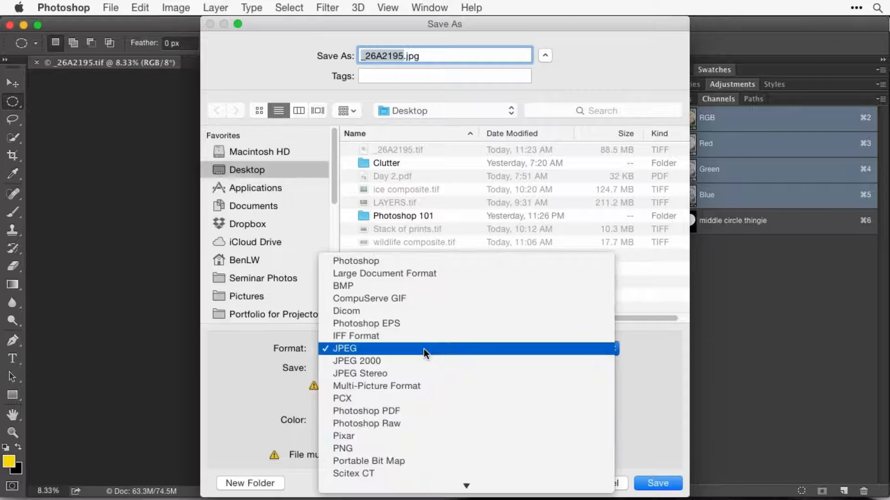
{"action": "left_click", "coordinate": [405, 261]}
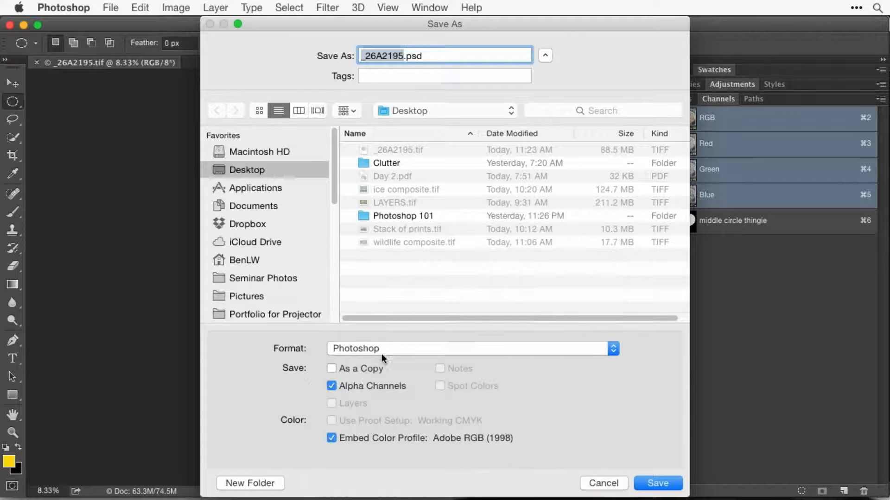
{"action": "left_click", "coordinate": [399, 348]}
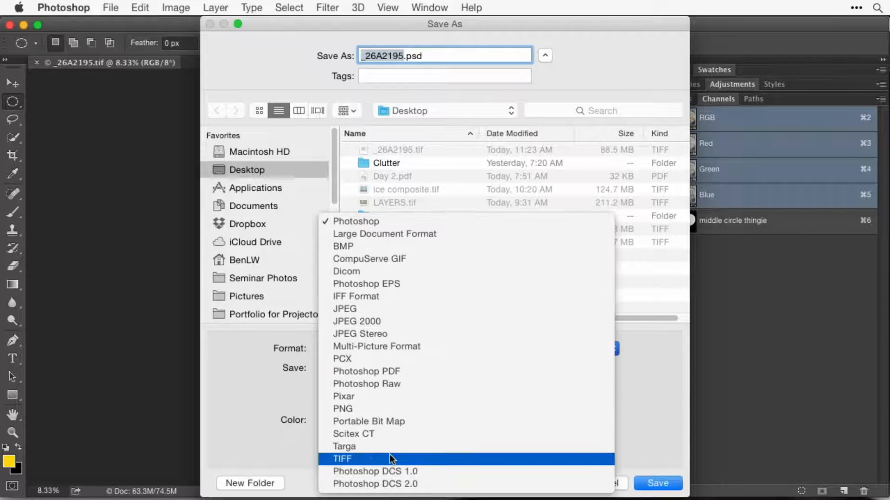
{"action": "left_click", "coordinate": [388, 454]}
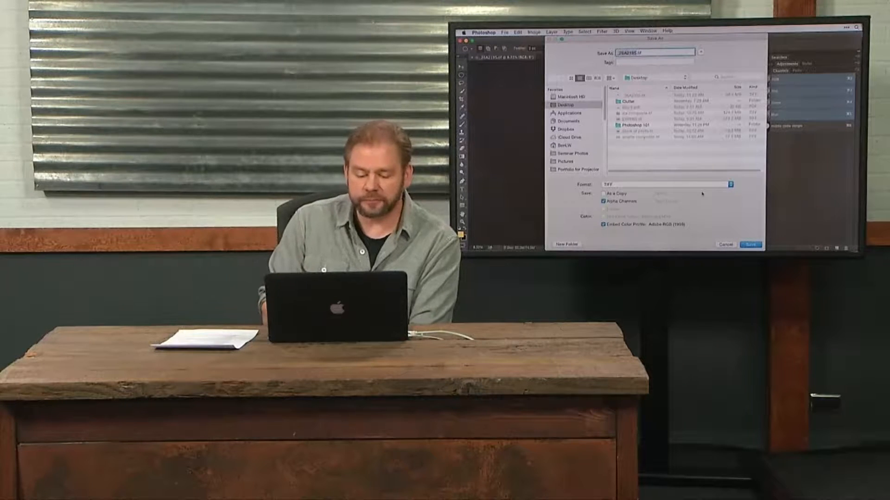
{"action": "left_click", "coordinate": [729, 246]}
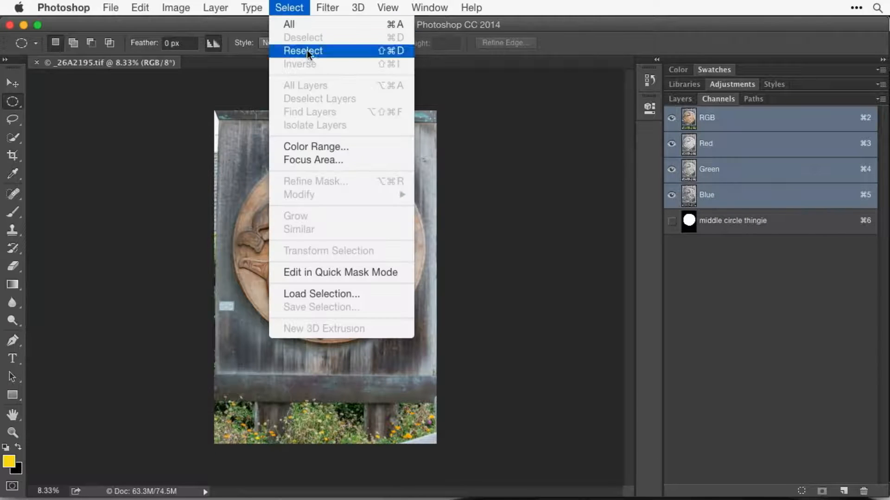
Load the "middle circle thingie" channel as a new selection and use it to add a layer mask to the Background layer.
{"action": "left_click", "coordinate": [363, 292]}
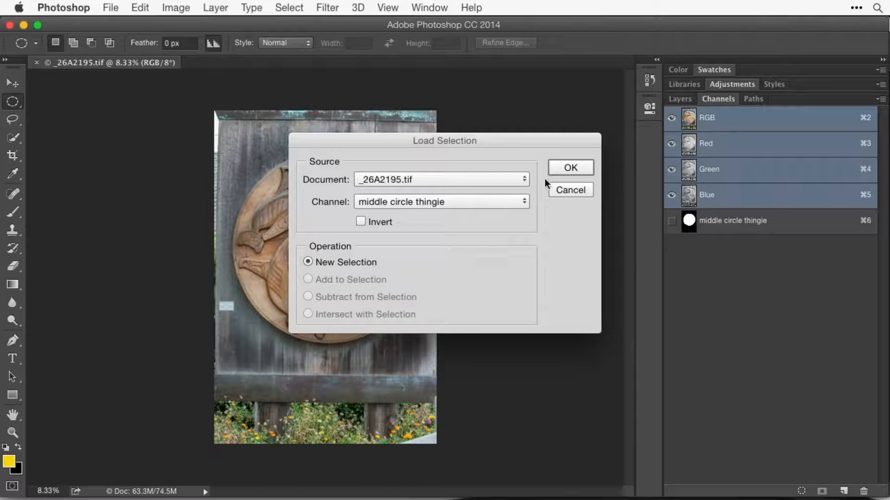
{"action": "left_click", "coordinate": [561, 171]}
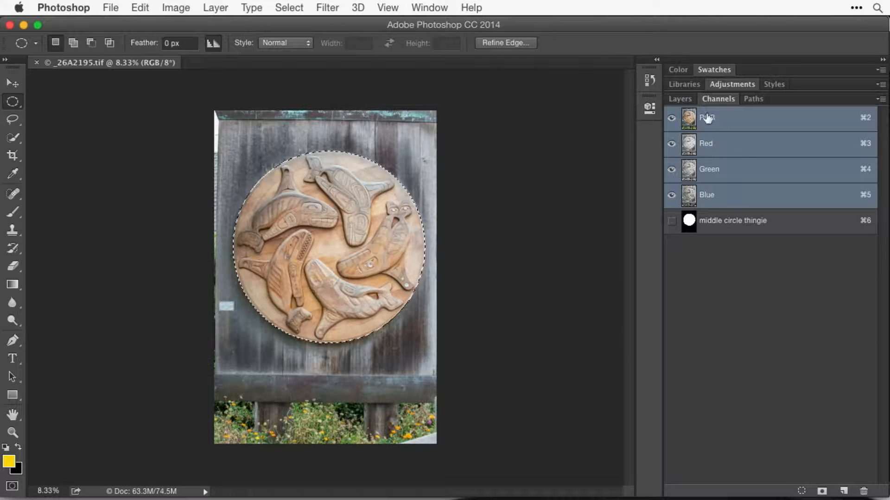
{"action": "left_click", "coordinate": [680, 99]}
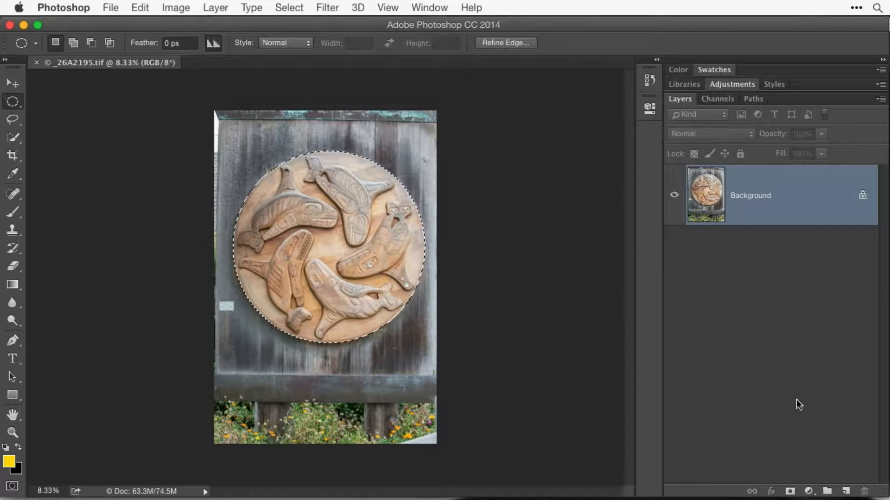
{"action": "left_click", "coordinate": [790, 492]}
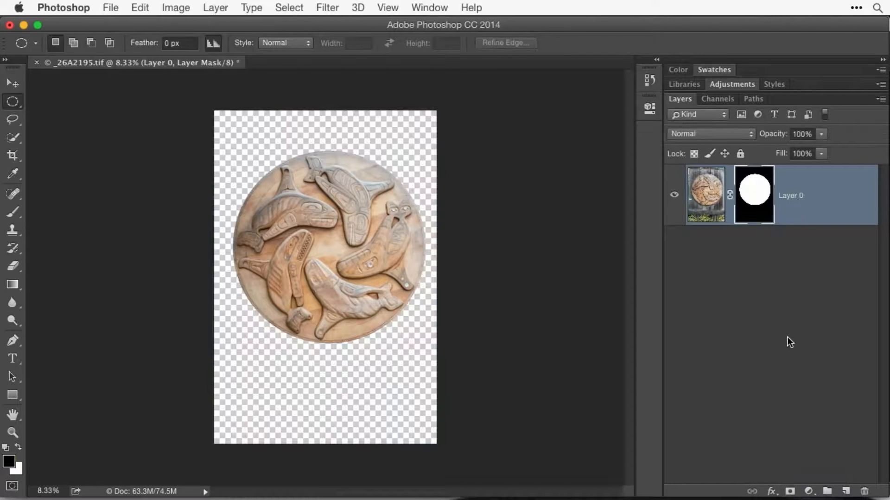
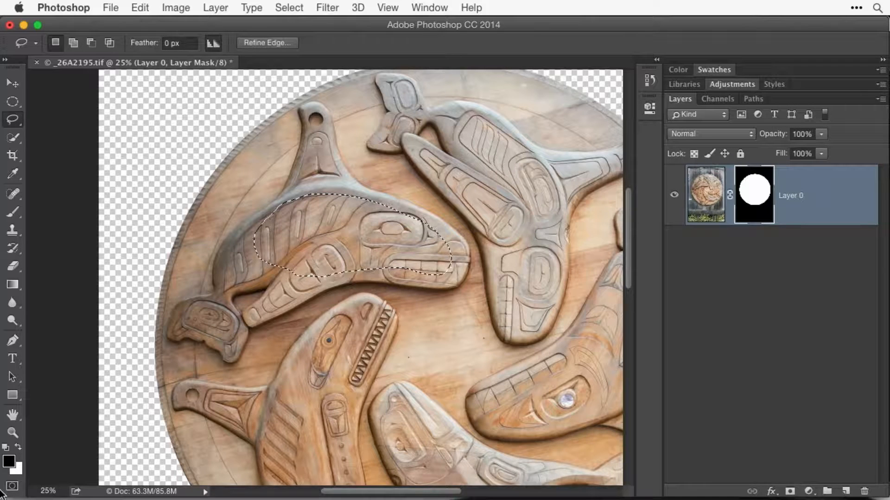
Toggle the rough lasso selection on the whale between Quick Mask and normal mode, ending in Quick Mask mode.
{"action": "mouse_move", "coordinate": [3, 499]}
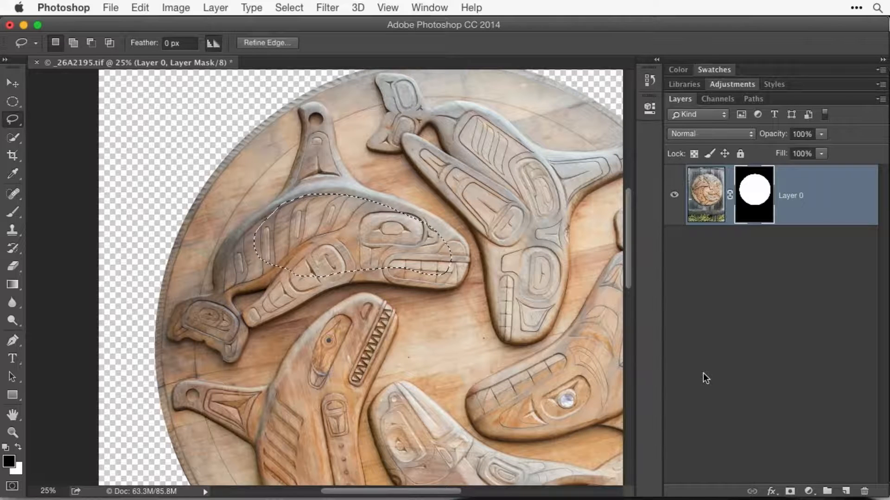
{"action": "key", "text": "q"}
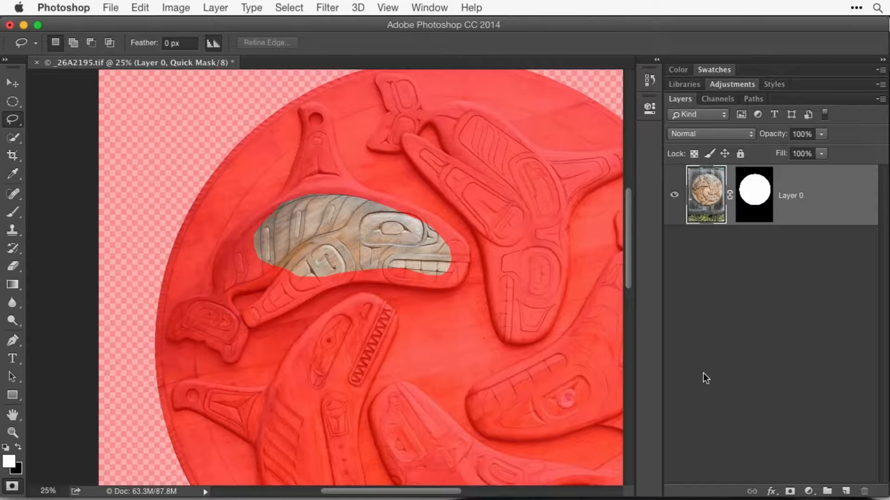
{"action": "key", "text": "q"}
{"action": "key", "text": "q"}
{"action": "key", "text": "q"}
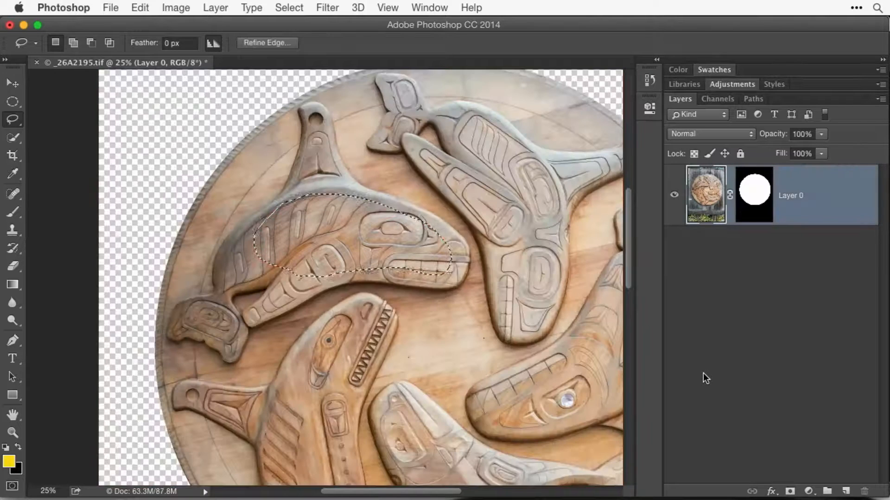
{"action": "key", "text": "q"}
{"action": "key", "text": "q"}
{"action": "key", "text": "q"}
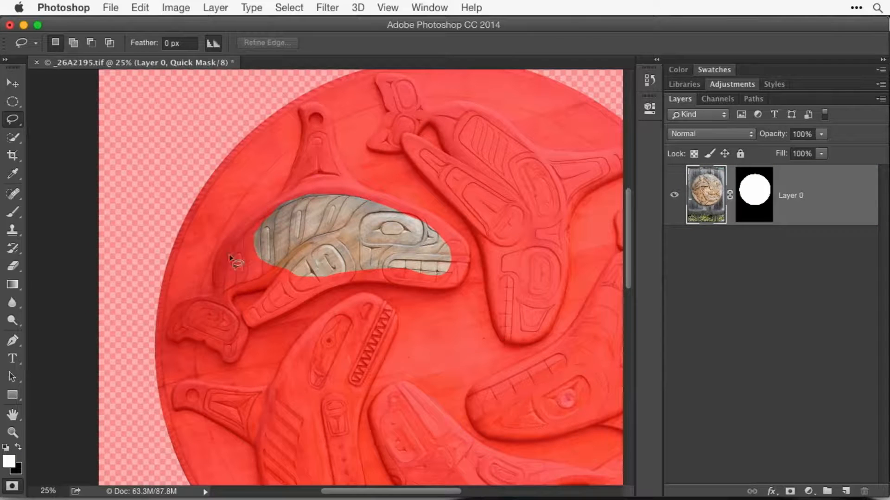
Choose the Brush tool with a harder edge and a size of 100 for editing the quick mask.
{"action": "left_click", "coordinate": [13, 213]}
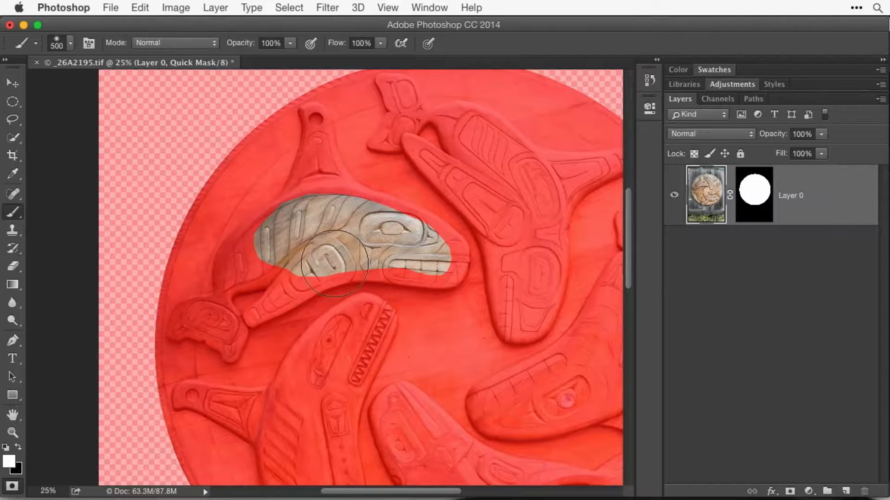
{"action": "key", "text": "shift+bracketright"}
{"action": "key", "text": "shift+bracketright"}
{"action": "key", "text": "shift+bracketright"}
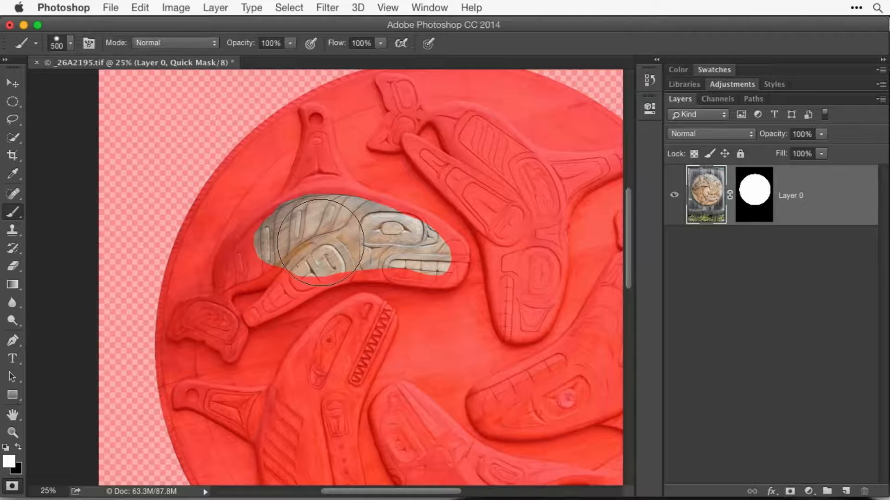
{"action": "key", "text": "bracketleft"}
{"action": "key", "text": "bracketleft"}
{"action": "key", "text": "bracketleft"}
{"action": "key", "text": "bracketleft"}
{"action": "key", "text": "bracketleft"}
{"action": "key", "text": "bracketleft"}
{"action": "key", "text": "bracketleft"}
{"action": "key", "text": "bracketleft"}
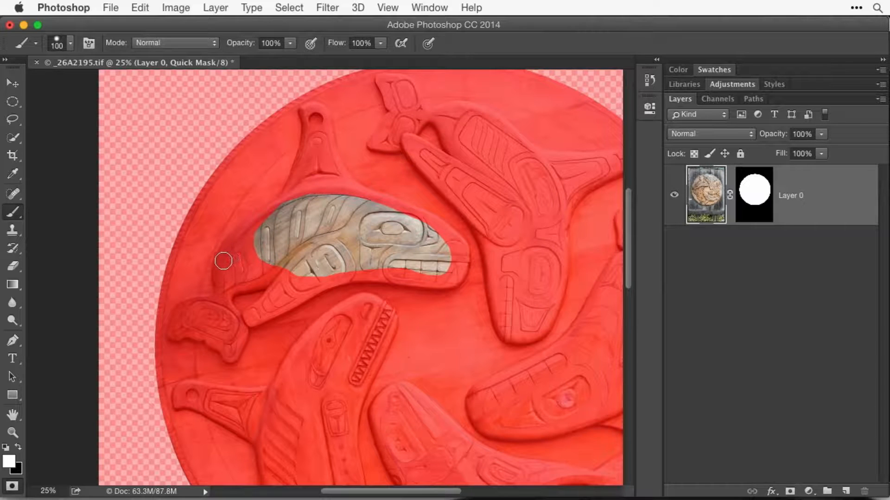
Paint white in the quick mask over the rest of the upper-left whale, covering its fin, head, jaw, flipper and tail.
{"action": "mouse_move", "coordinate": [222, 259]}
{"action": "left_mouse_down"}
{"action": "mouse_move", "coordinate": [288, 198]}
{"action": "mouse_move", "coordinate": [302, 166]}
{"action": "mouse_move", "coordinate": [289, 199]}
{"action": "mouse_move", "coordinate": [312, 128]}
{"action": "mouse_move", "coordinate": [310, 159]}
{"action": "mouse_move", "coordinate": [305, 171]}
{"action": "mouse_move", "coordinate": [305, 113]}
{"action": "mouse_move", "coordinate": [315, 111]}
{"action": "mouse_move", "coordinate": [339, 174]}
{"action": "mouse_move", "coordinate": [366, 200]}
{"action": "mouse_move", "coordinate": [329, 191]}
{"action": "mouse_move", "coordinate": [315, 157]}
{"action": "mouse_move", "coordinate": [341, 197]}
{"action": "mouse_move", "coordinate": [333, 185]}
{"action": "mouse_move", "coordinate": [305, 191]}
{"action": "left_mouse_up"}
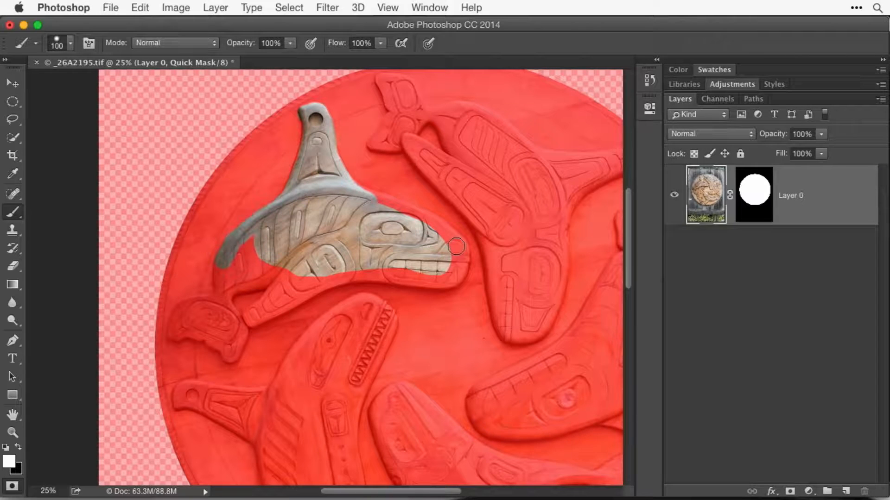
{"action": "mouse_move", "coordinate": [456, 244]}
{"action": "left_mouse_down"}
{"action": "mouse_move", "coordinate": [426, 224]}
{"action": "mouse_move", "coordinate": [454, 242]}
{"action": "mouse_move", "coordinate": [405, 210]}
{"action": "mouse_move", "coordinate": [429, 221]}
{"action": "mouse_move", "coordinate": [435, 225]}
{"action": "mouse_move", "coordinate": [350, 191]}
{"action": "mouse_move", "coordinate": [418, 214]}
{"action": "left_mouse_up"}
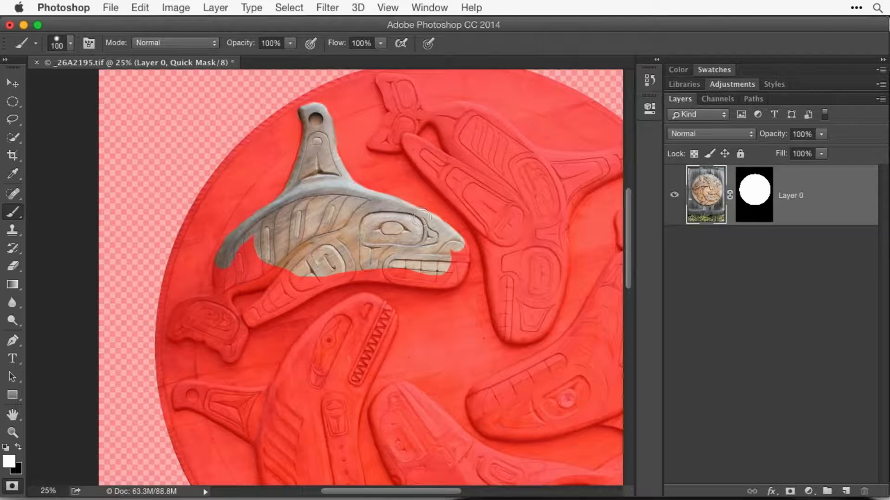
{"action": "mouse_move", "coordinate": [455, 243]}
{"action": "left_mouse_down"}
{"action": "mouse_move", "coordinate": [455, 278]}
{"action": "mouse_move", "coordinate": [433, 281]}
{"action": "mouse_move", "coordinate": [448, 255]}
{"action": "mouse_move", "coordinate": [436, 282]}
{"action": "mouse_move", "coordinate": [351, 273]}
{"action": "mouse_move", "coordinate": [250, 319]}
{"action": "mouse_move", "coordinate": [310, 269]}
{"action": "left_mouse_up"}
{"action": "mouse_move", "coordinate": [230, 287]}
{"action": "left_mouse_down"}
{"action": "mouse_move", "coordinate": [280, 276]}
{"action": "mouse_move", "coordinate": [258, 270]}
{"action": "mouse_move", "coordinate": [251, 248]}
{"action": "mouse_move", "coordinate": [221, 268]}
{"action": "mouse_move", "coordinate": [221, 285]}
{"action": "mouse_move", "coordinate": [257, 271]}
{"action": "mouse_move", "coordinate": [233, 299]}
{"action": "mouse_move", "coordinate": [177, 319]}
{"action": "mouse_move", "coordinate": [176, 334]}
{"action": "mouse_move", "coordinate": [210, 331]}
{"action": "mouse_move", "coordinate": [230, 355]}
{"action": "mouse_move", "coordinate": [239, 329]}
{"action": "mouse_move", "coordinate": [224, 289]}
{"action": "mouse_move", "coordinate": [227, 330]}
{"action": "mouse_move", "coordinate": [197, 318]}
{"action": "mouse_move", "coordinate": [209, 331]}
{"action": "mouse_move", "coordinate": [199, 333]}
{"action": "mouse_move", "coordinate": [216, 343]}
{"action": "mouse_move", "coordinate": [247, 339]}
{"action": "mouse_move", "coordinate": [227, 345]}
{"action": "left_mouse_up"}
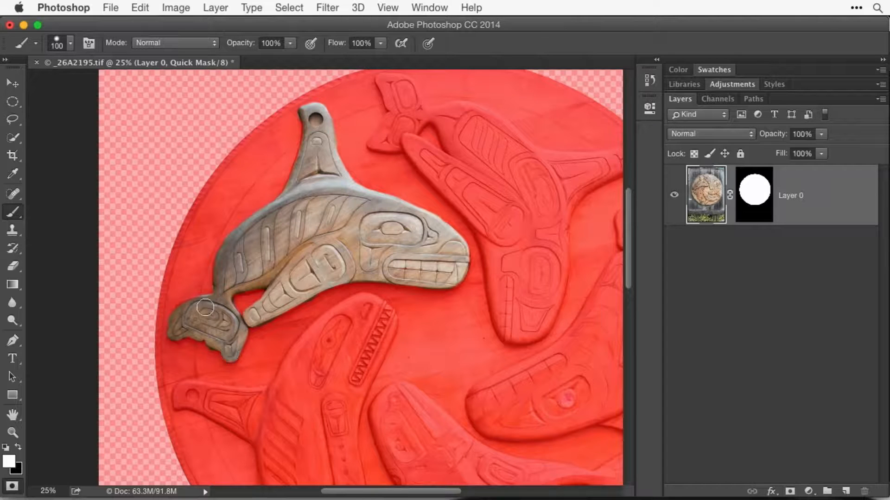
{"action": "left_click_drag", "start_coordinate": [208, 295], "coordinate": [228, 286]}
Turn the painted quick mask into a selection, checking it once more against the red overlay.
{"action": "key", "text": "x"}
{"action": "key", "text": "q"}
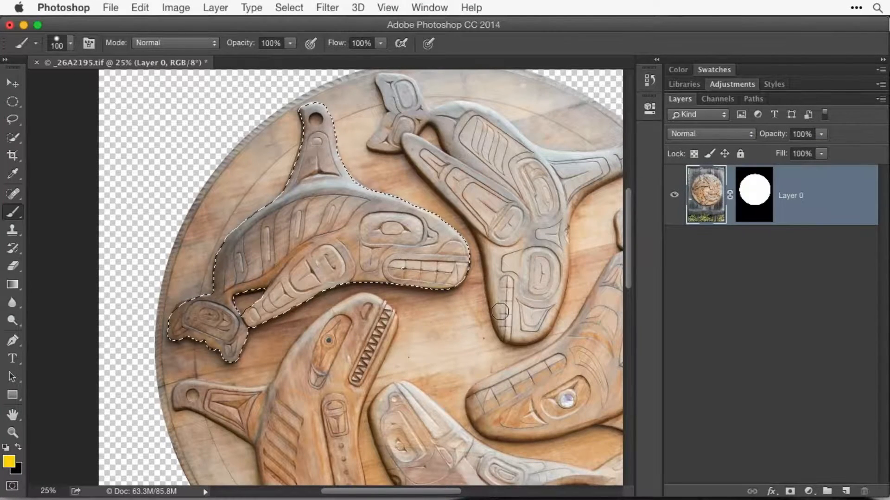
{"action": "key", "text": "q"}
{"action": "key", "text": "x"}
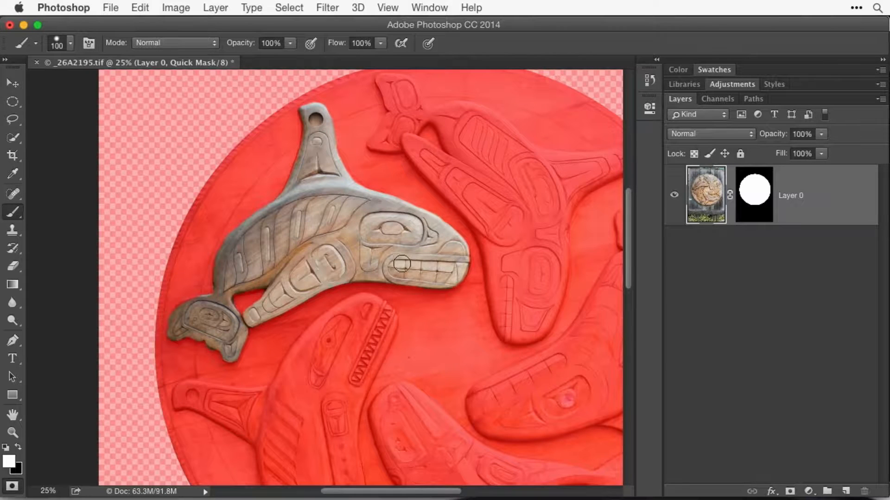
{"action": "key", "text": "q"}
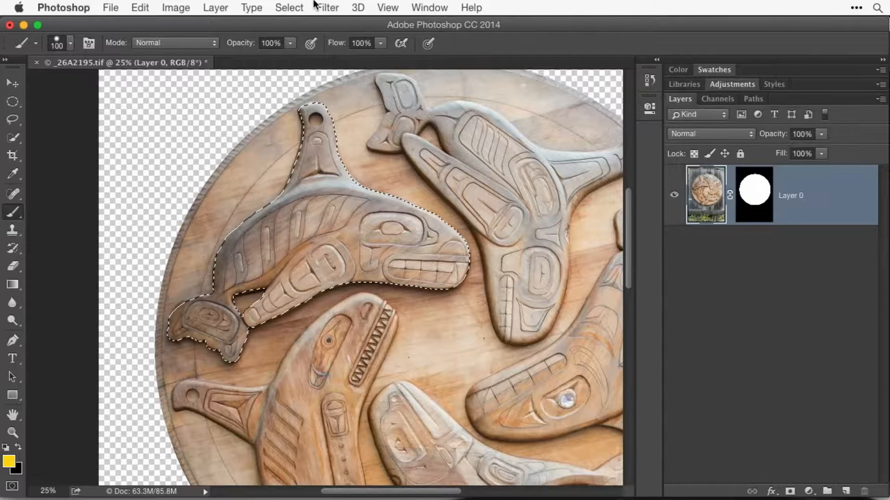
Save the whale selection as a new channel named "fishy1" and deselect it.
{"action": "left_click", "coordinate": [289, 8]}
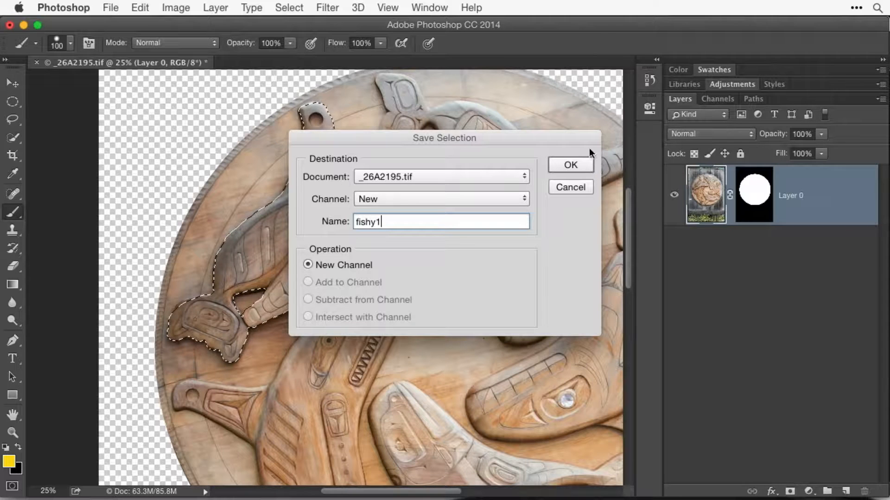
{"action": "left_click", "coordinate": [579, 165]}
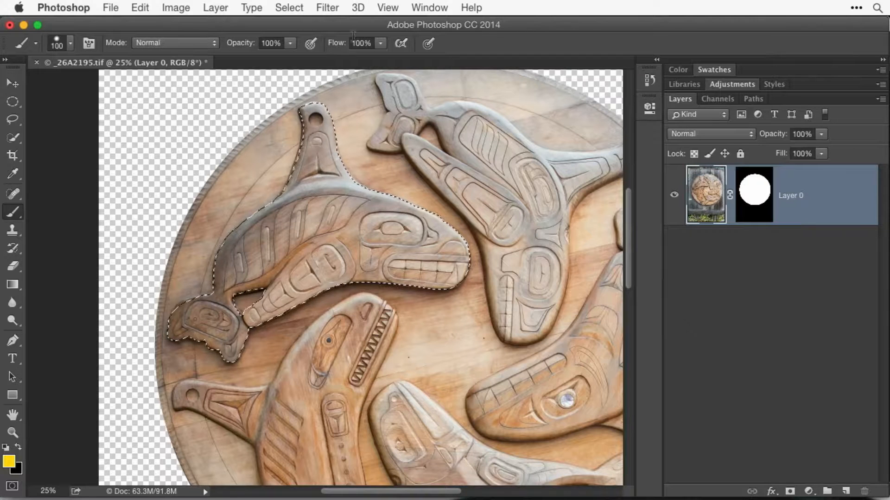
{"action": "left_click", "coordinate": [288, 7]}
{"action": "left_click", "coordinate": [302, 35]}
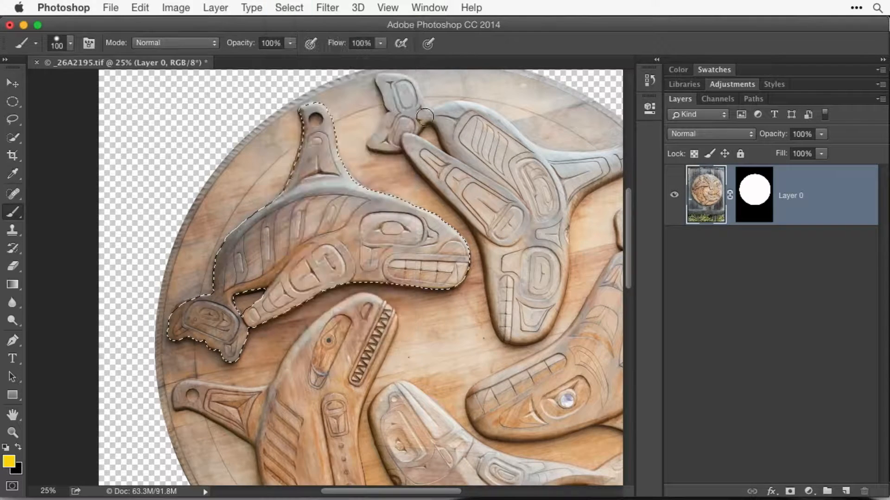
Display the document's channels and preview the "fishy1" channel as an overlay on the image before hiding it again.
{"action": "key", "text": "super+0"}
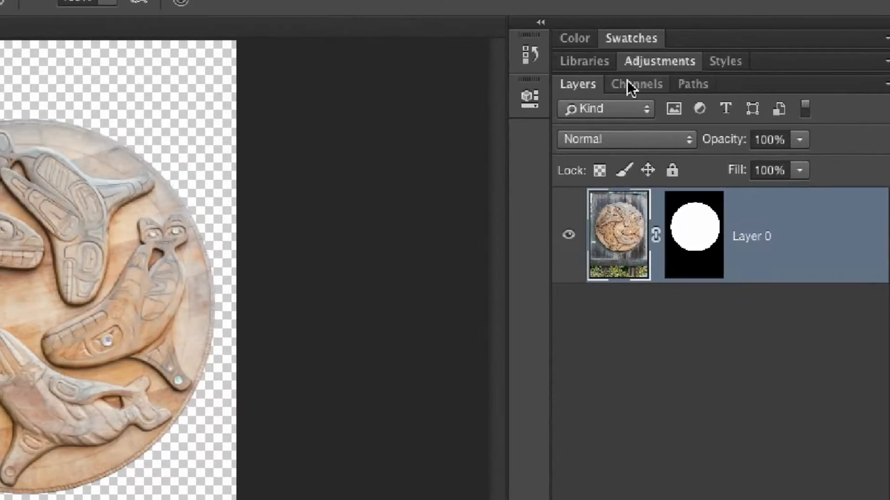
{"action": "left_click", "coordinate": [627, 83]}
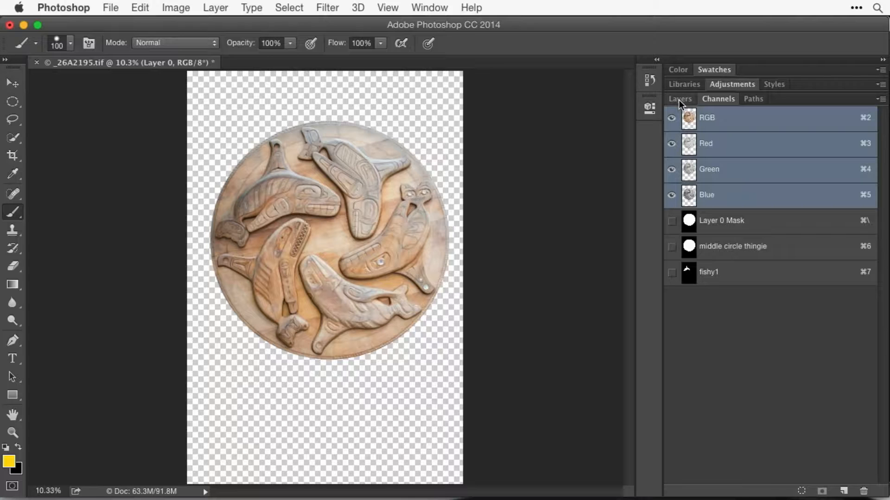
{"action": "left_click", "coordinate": [678, 99]}
{"action": "left_click", "coordinate": [672, 272]}
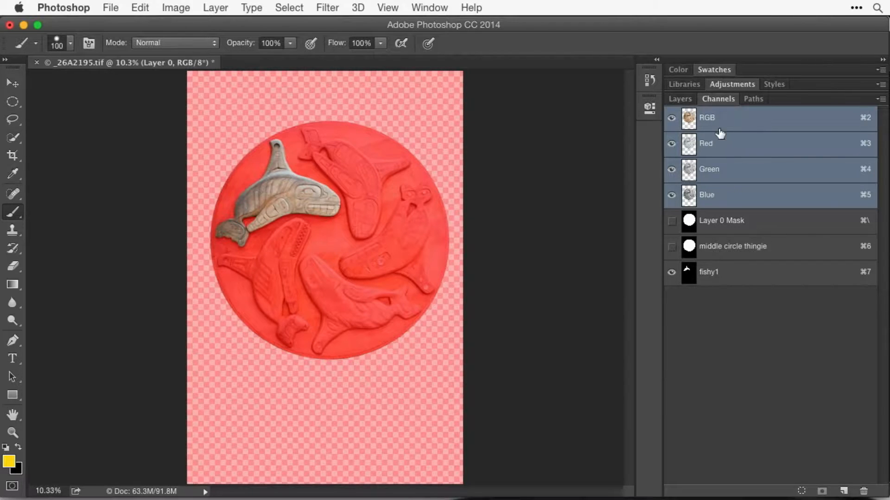
{"action": "left_click", "coordinate": [670, 275]}
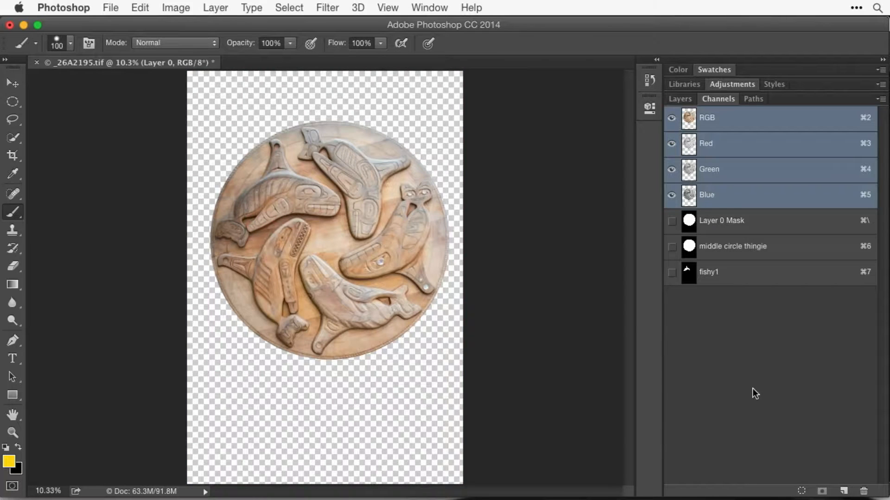
Load the "fishy1" channel as a new selection.
{"action": "left_click", "coordinate": [299, 5]}
{"action": "left_click", "coordinate": [327, 294]}
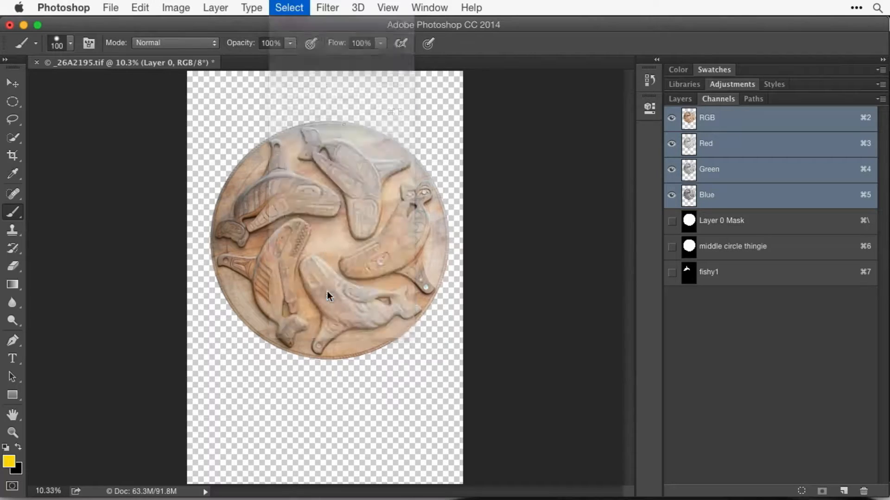
{"action": "left_click", "coordinate": [410, 201]}
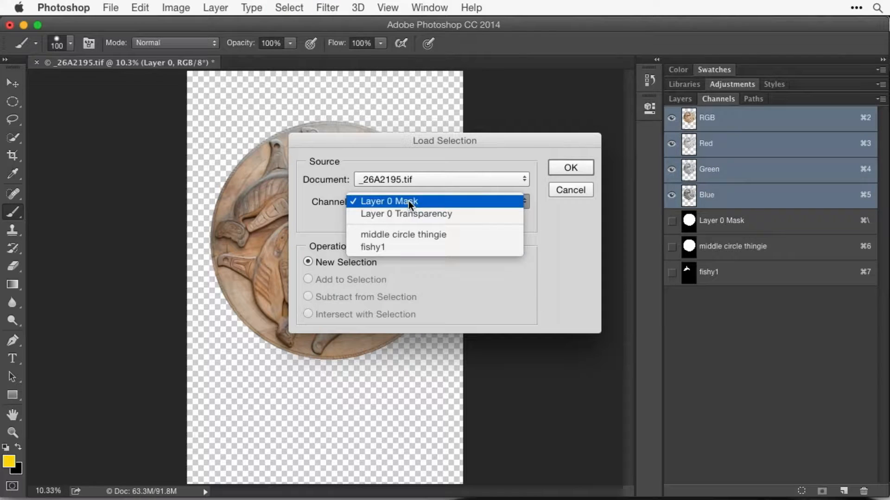
{"action": "left_click", "coordinate": [413, 247]}
{"action": "left_click", "coordinate": [569, 168]}
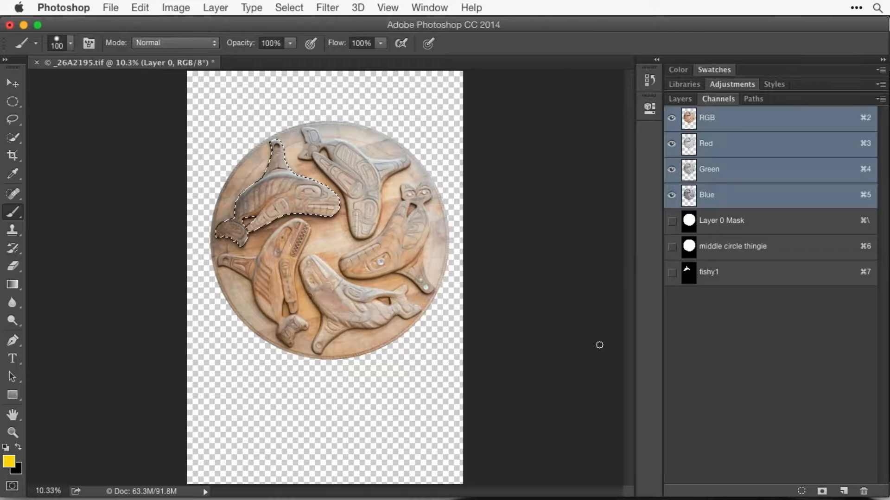
Enter Quick Mask mode to examine its temporary channel, leave the mode and return to the layer list.
{"action": "key", "text": "q"}
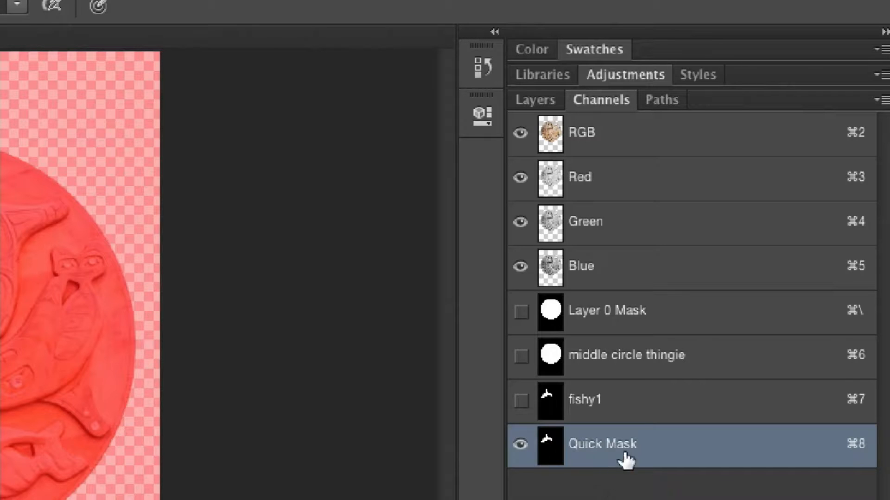
{"action": "key", "text": "q"}
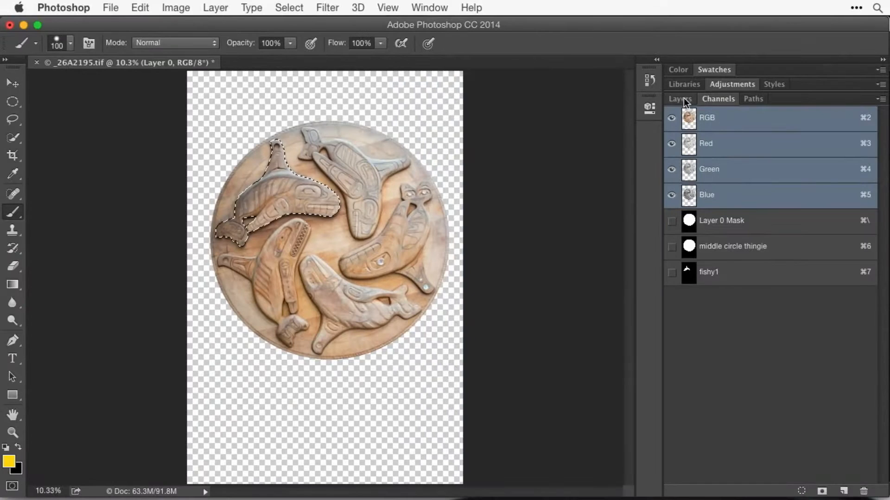
{"action": "left_click", "coordinate": [680, 99]}
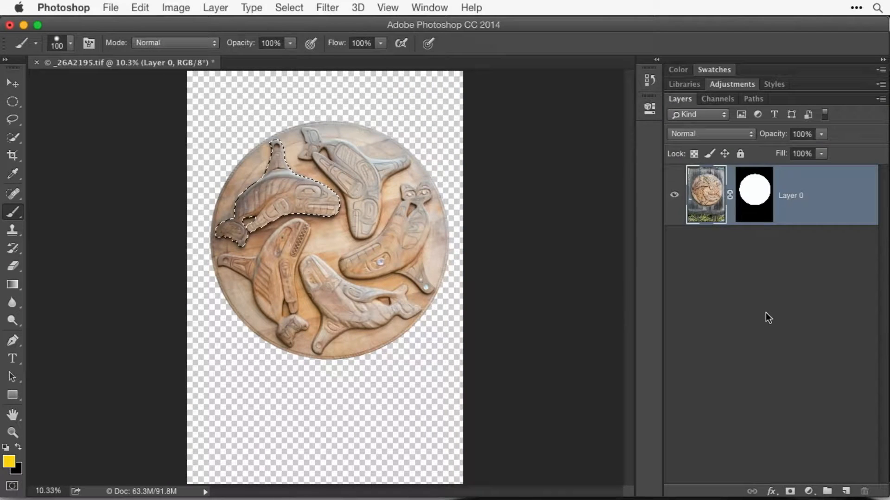